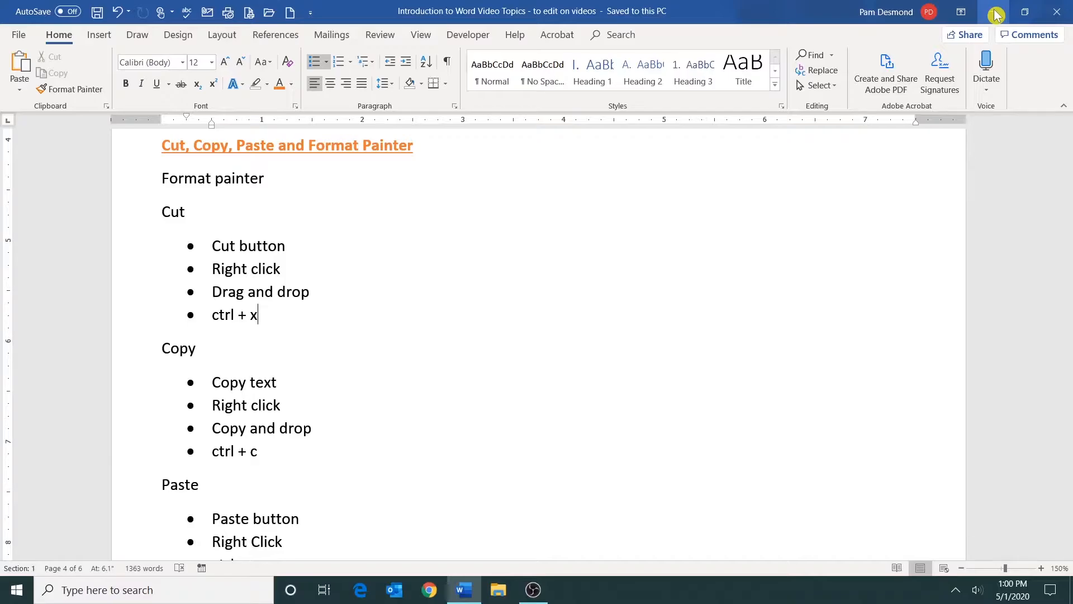
drag(120, 246, 118, 313)
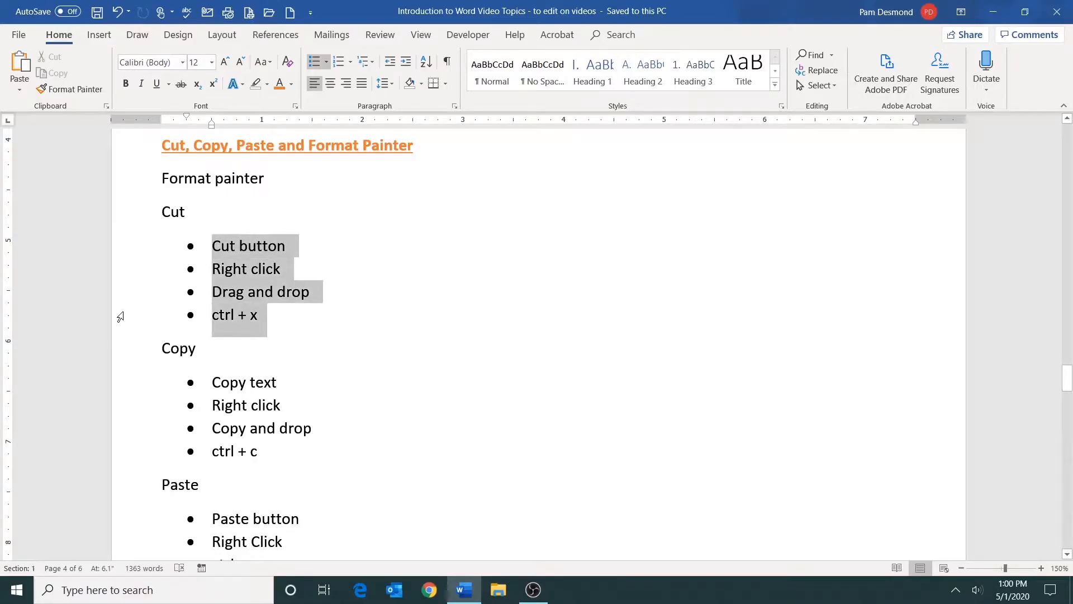
click(456, 339)
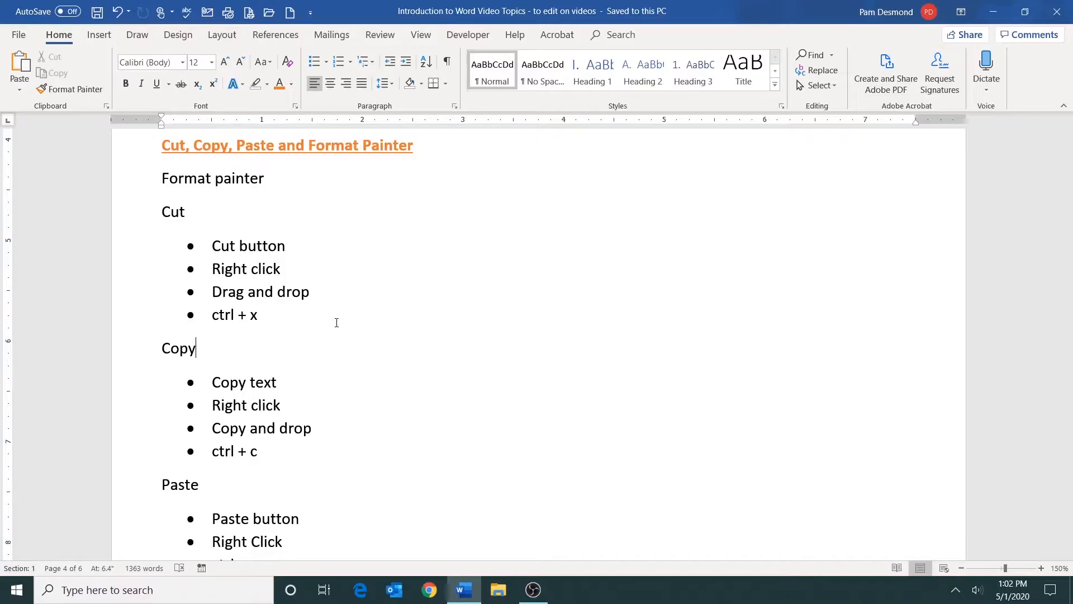
Cut the Cut heading with its four bullets and paste it between the Copy section and the Paste heading
click(133, 228)
drag(133, 229, 133, 315)
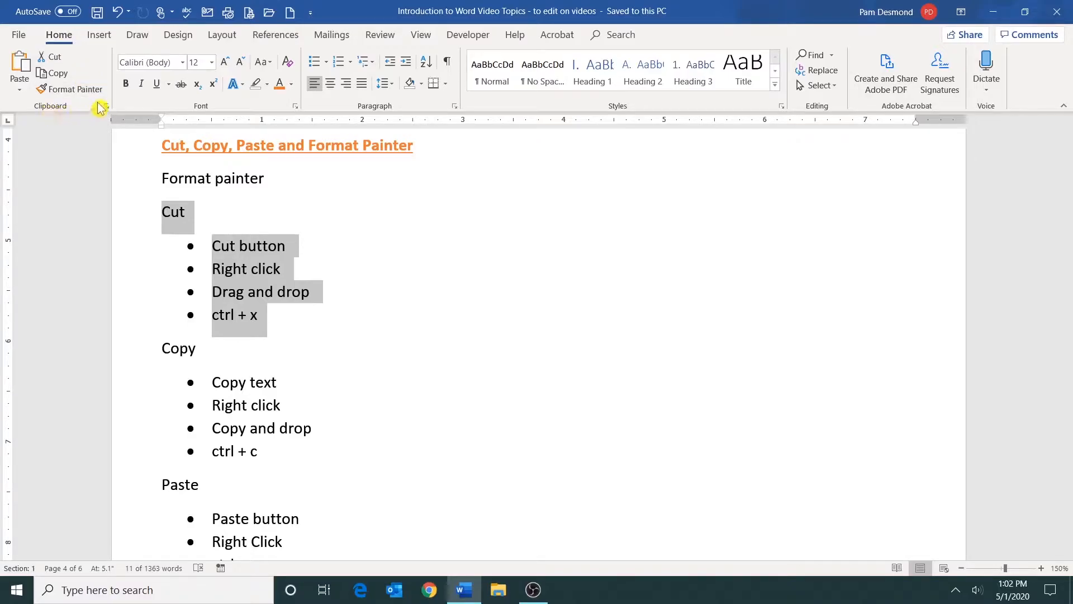
click(55, 60)
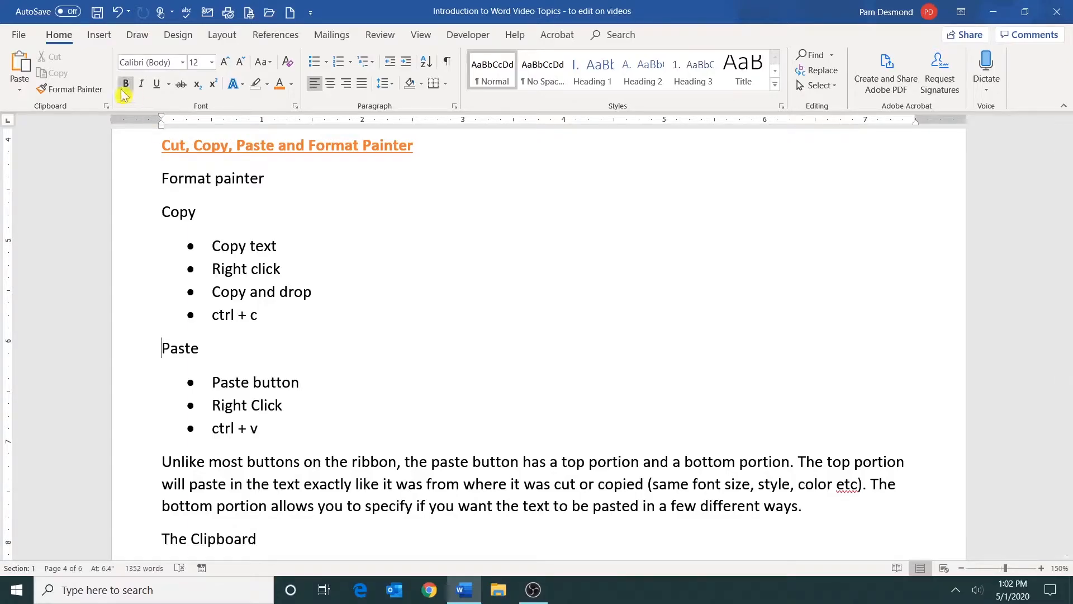
click(23, 66)
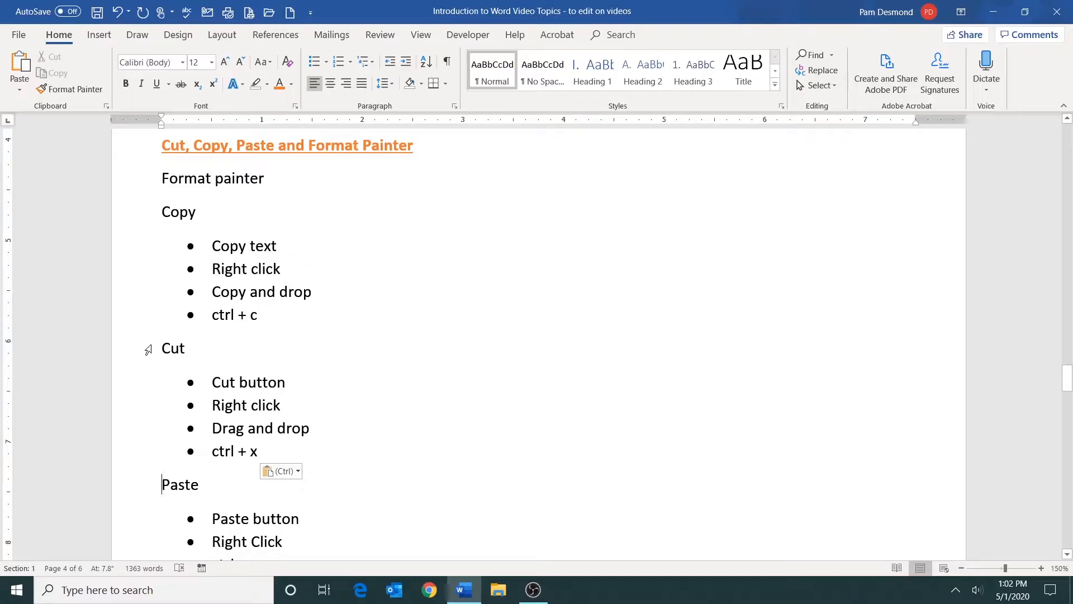
Cut the Cut section from above the Paste heading and paste it back before the Copy heading
drag(136, 355, 134, 453)
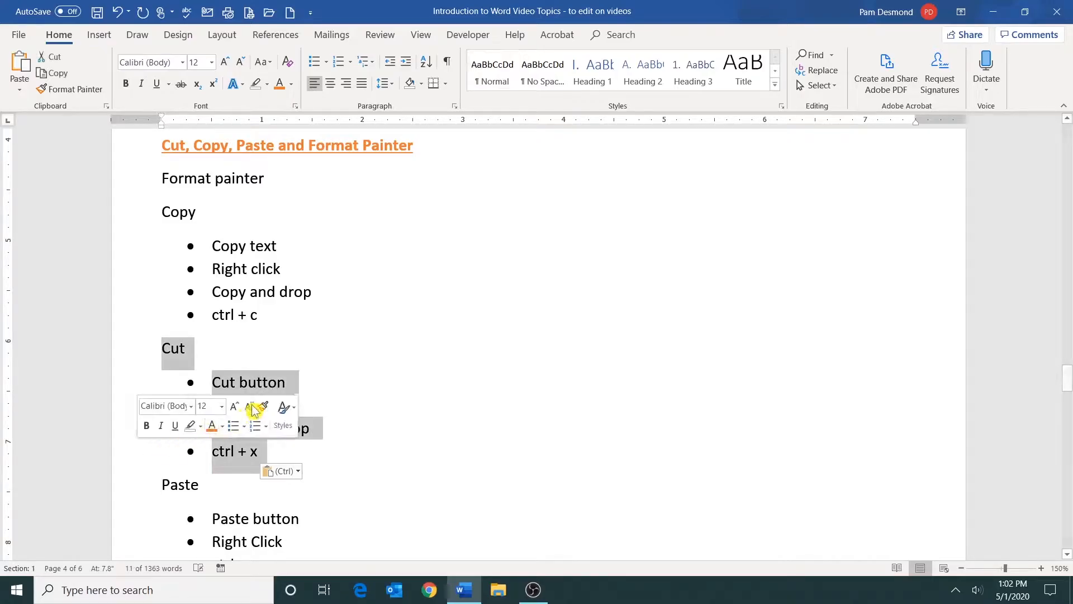
right_click(254, 383)
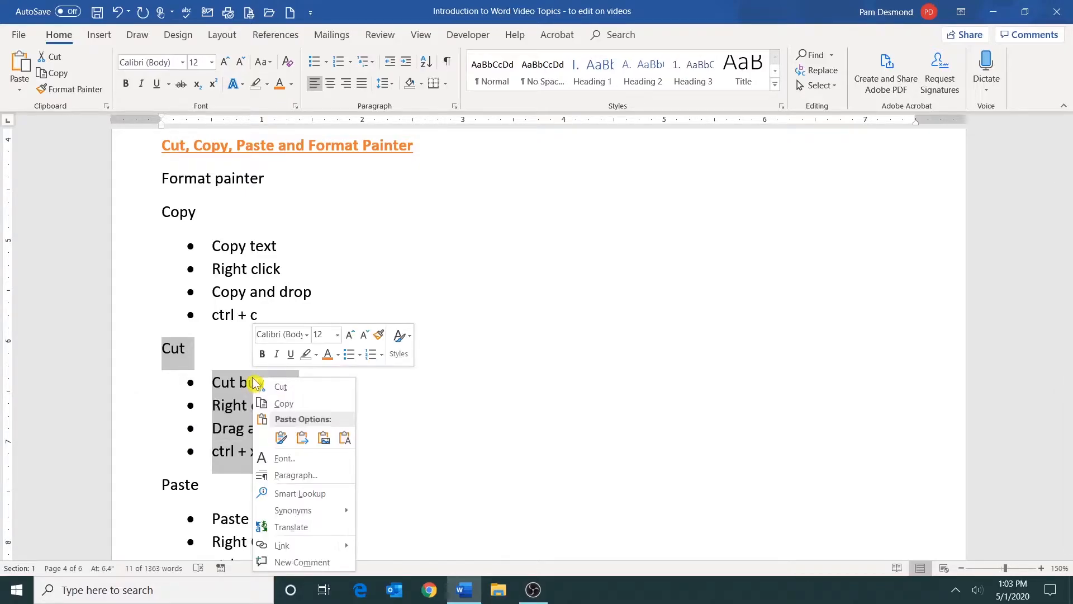
click(308, 391)
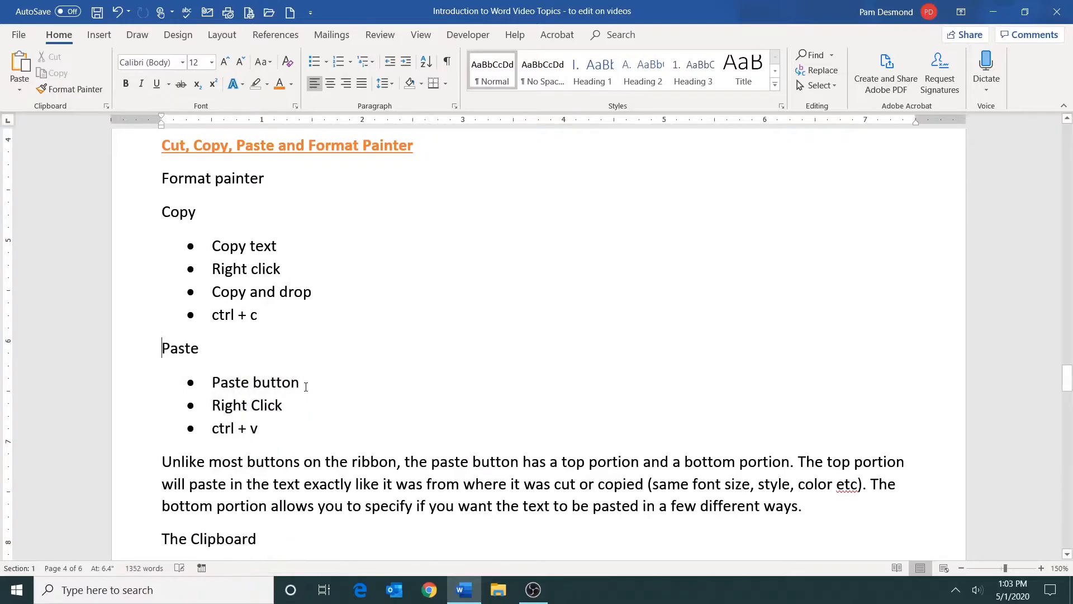
click(163, 211)
right_click(164, 212)
click(190, 269)
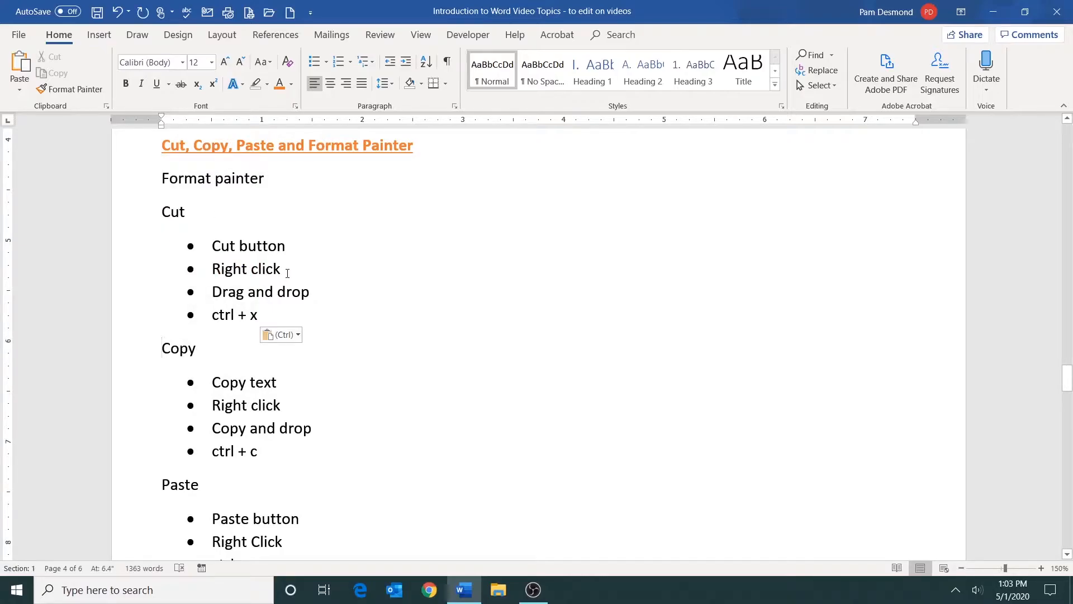
Move the "Drag and drop" bullet to the start of the Cut list and return it to just before "ctrl + x"
click(131, 295)
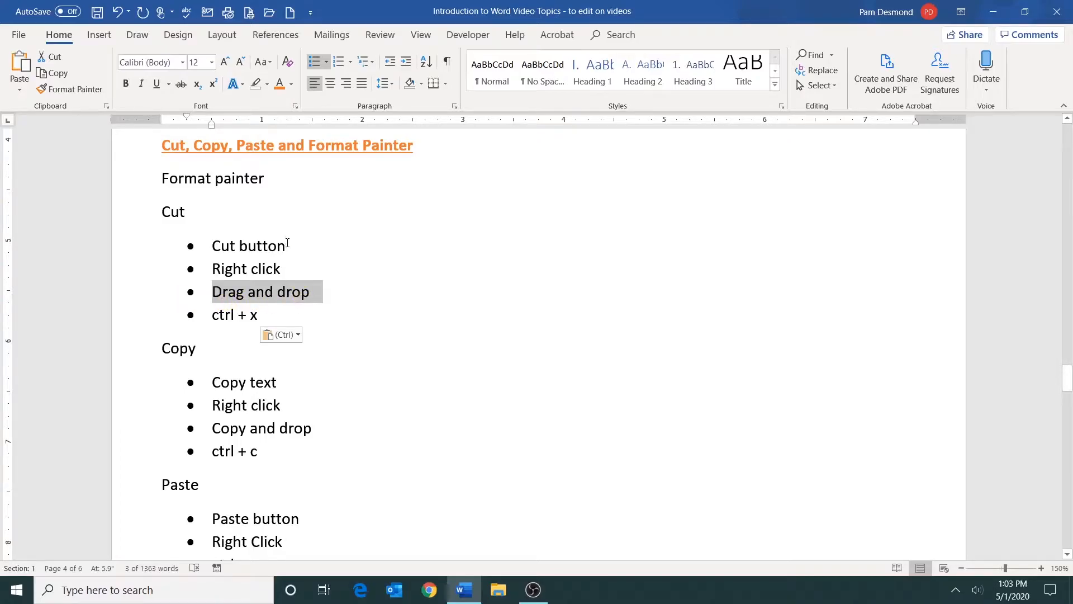
drag(218, 299, 217, 249)
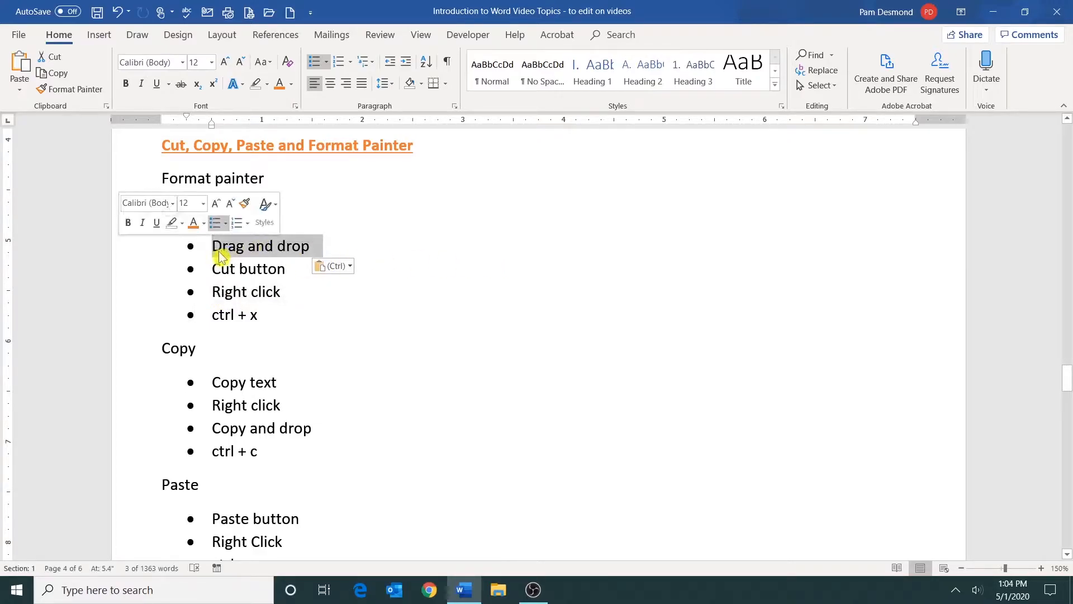
drag(219, 250, 213, 315)
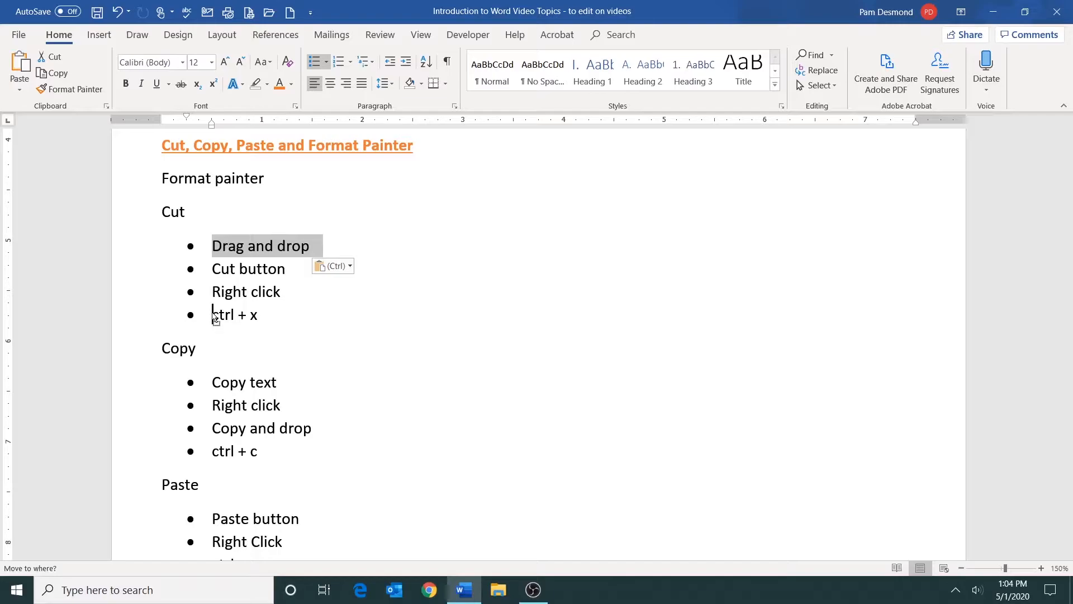
mouse_move(215, 318)
mouse_down()
mouse_move(239, 322)
mouse_move(212, 319)
mouse_up()
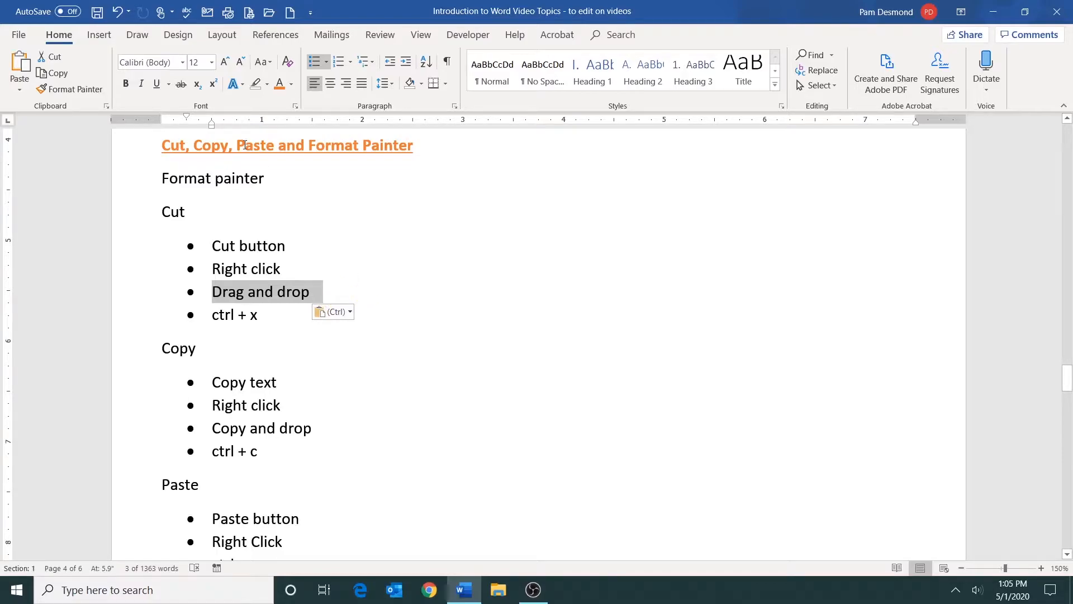
Try moving the word "Copy" in the orange title to just after "Paste"
double_click(205, 148)
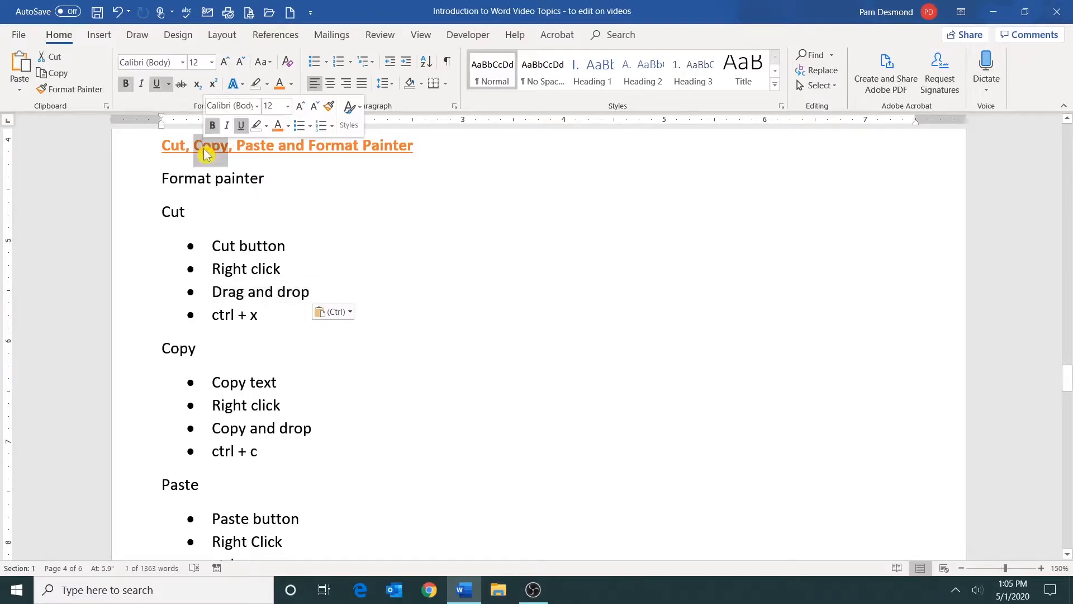
drag(204, 153, 273, 190)
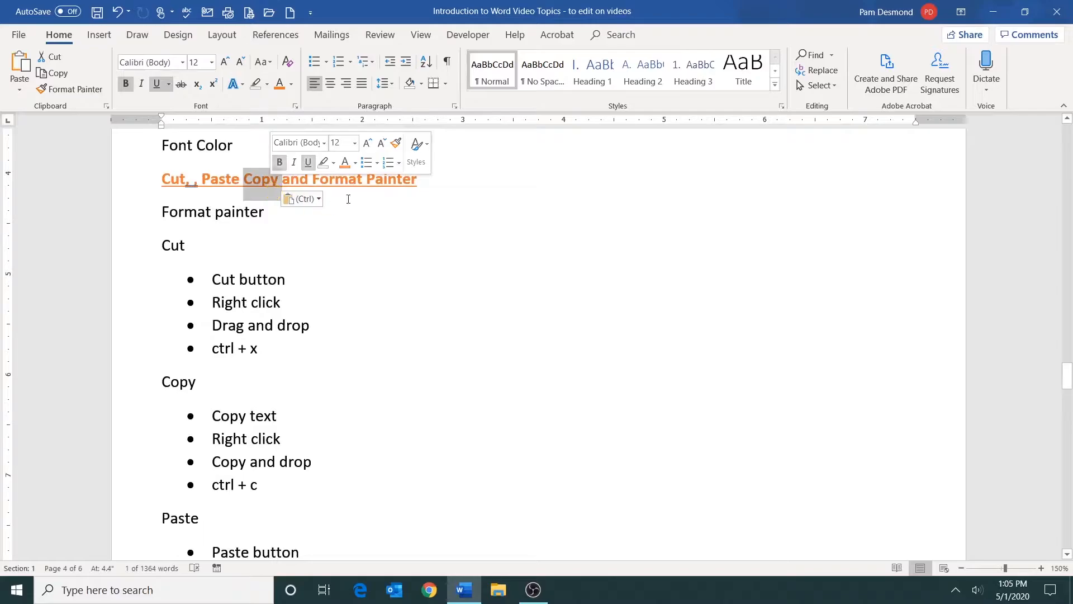
click(135, 355)
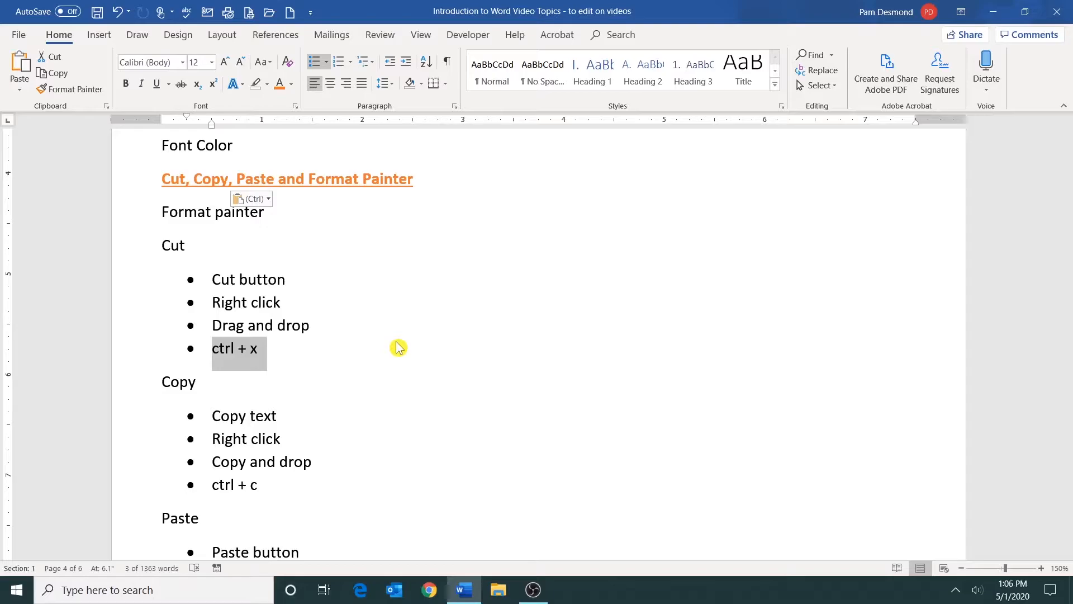
drag(136, 251, 135, 348)
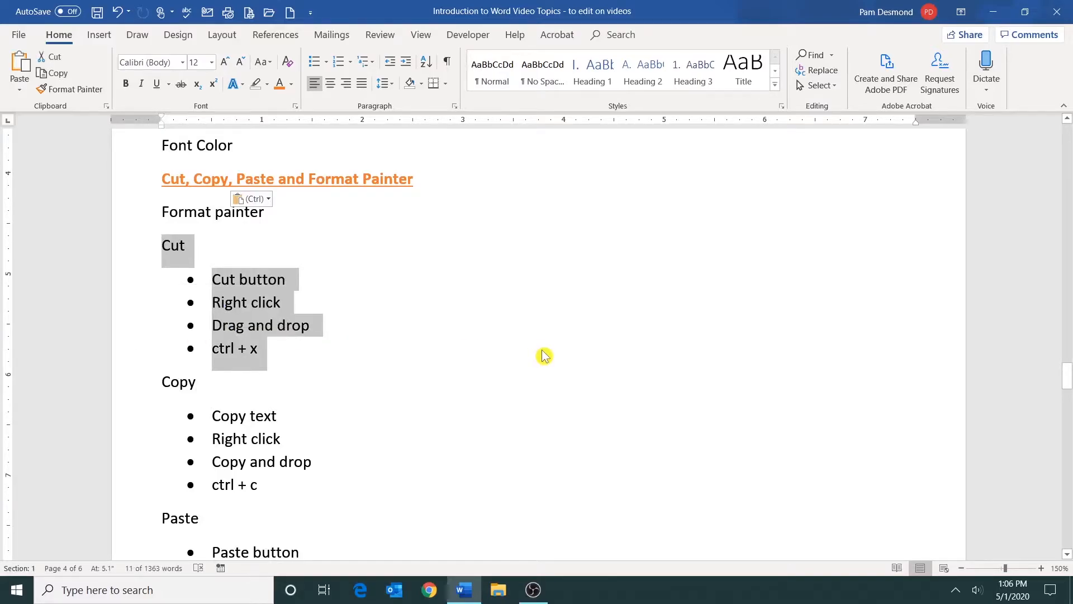
click(312, 369)
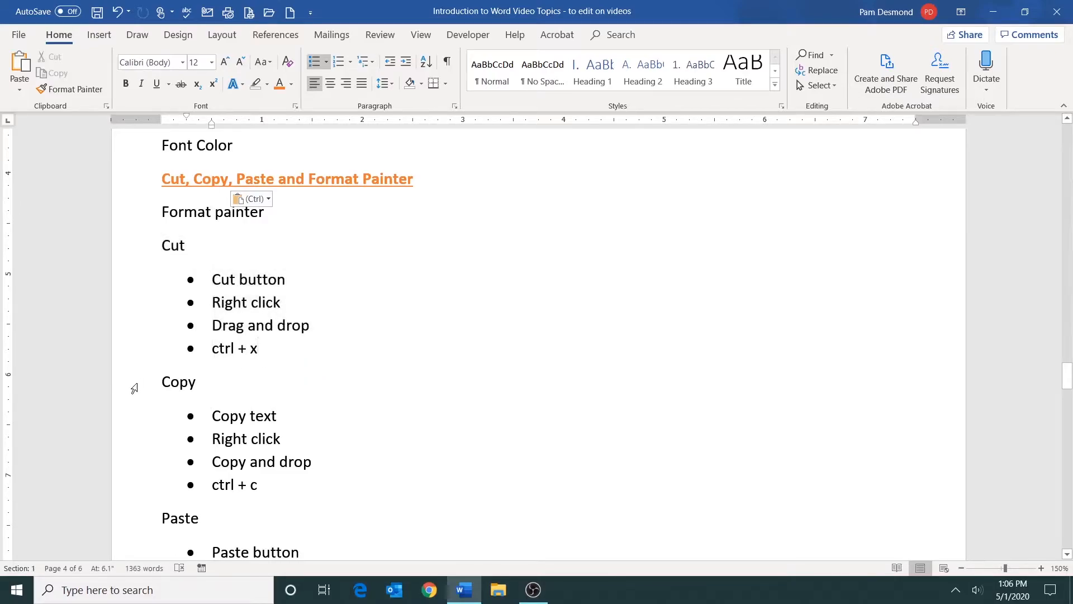
Copy the Copy heading with its four bullets and paste the duplicate before the Cut heading
click(135, 384)
drag(134, 411, 134, 489)
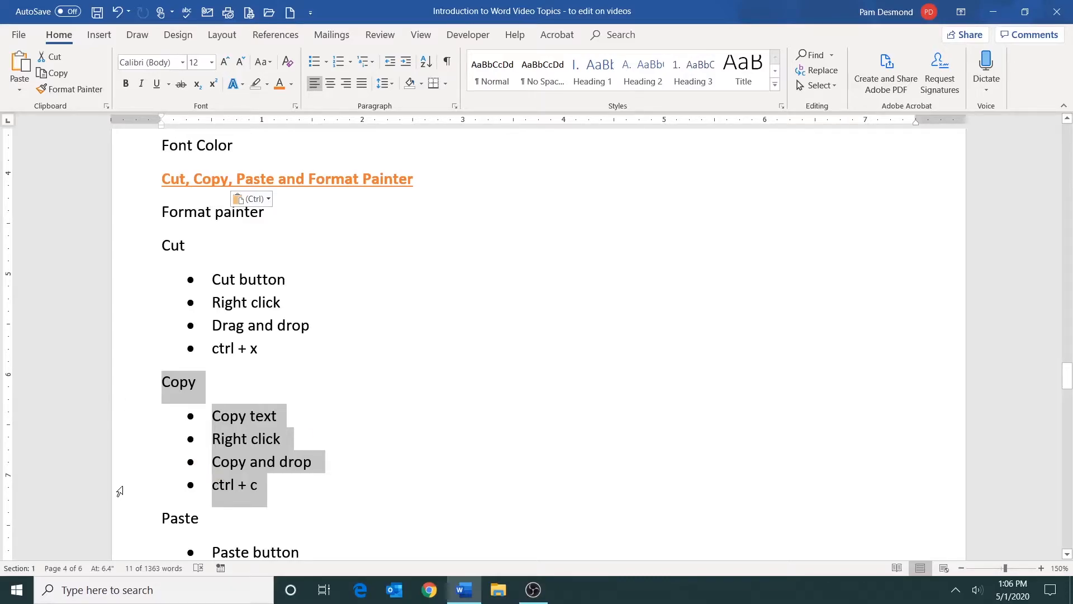
click(66, 80)
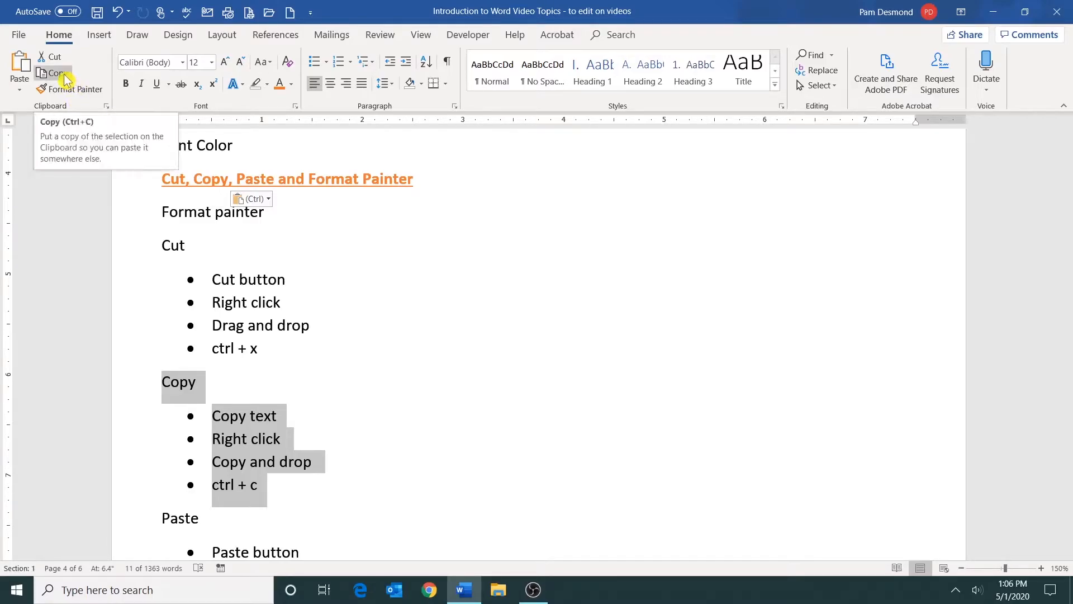
click(162, 246)
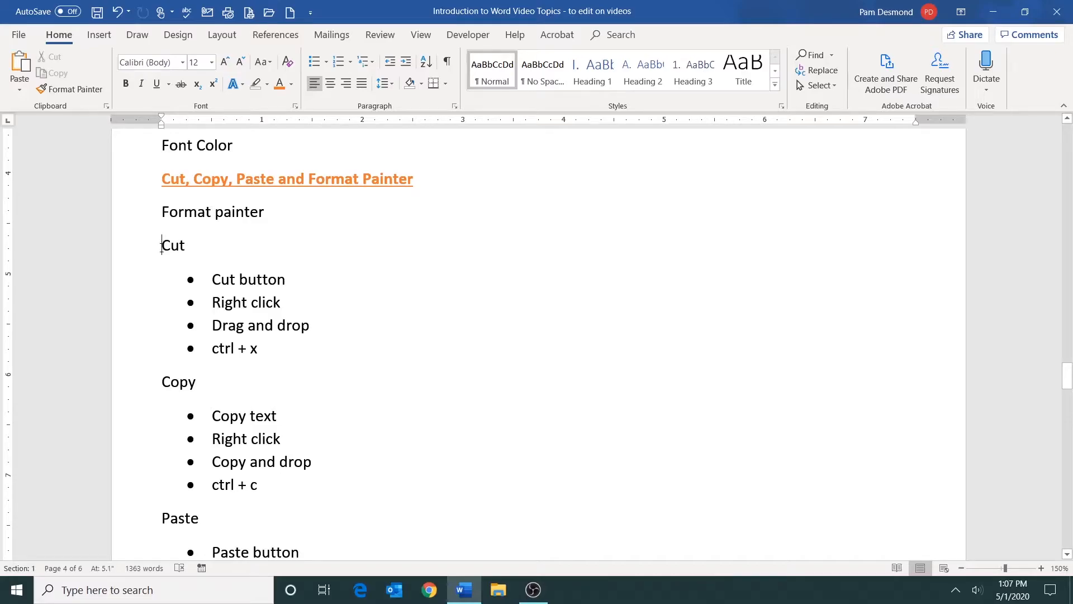
click(18, 64)
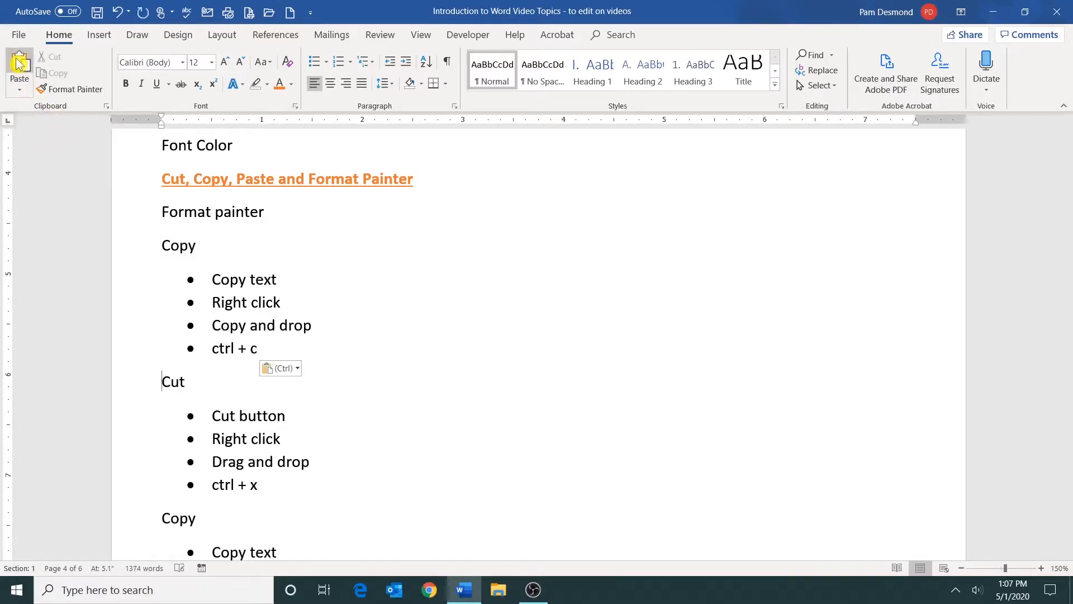
Compare the duplicated Copy section with the original and view the commands available for the upper one
drag(134, 245, 131, 345)
drag(129, 520, 130, 426)
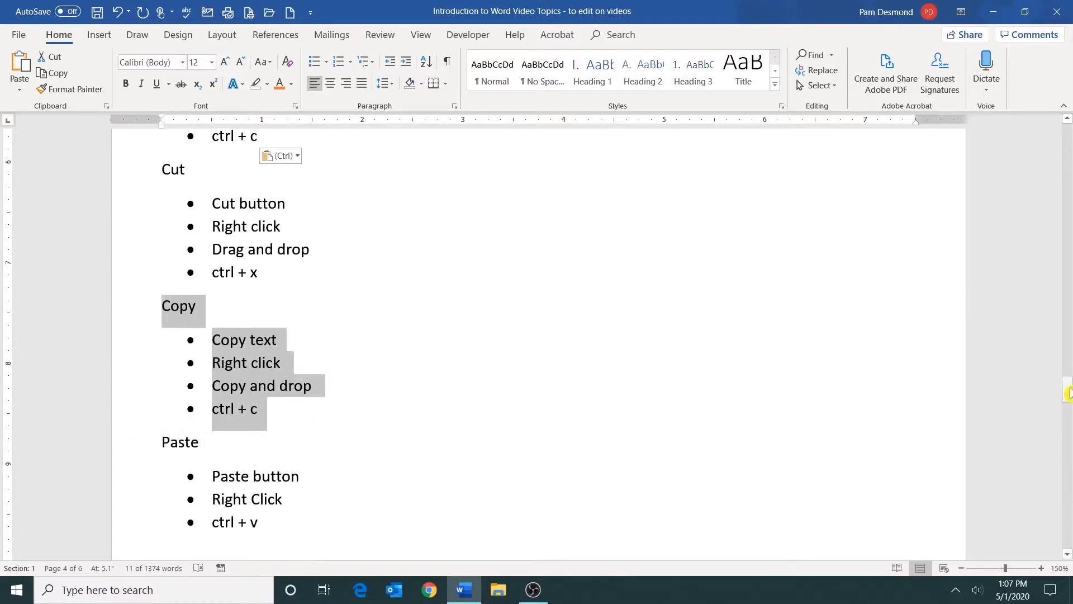
scroll(133, 279, up, 3)
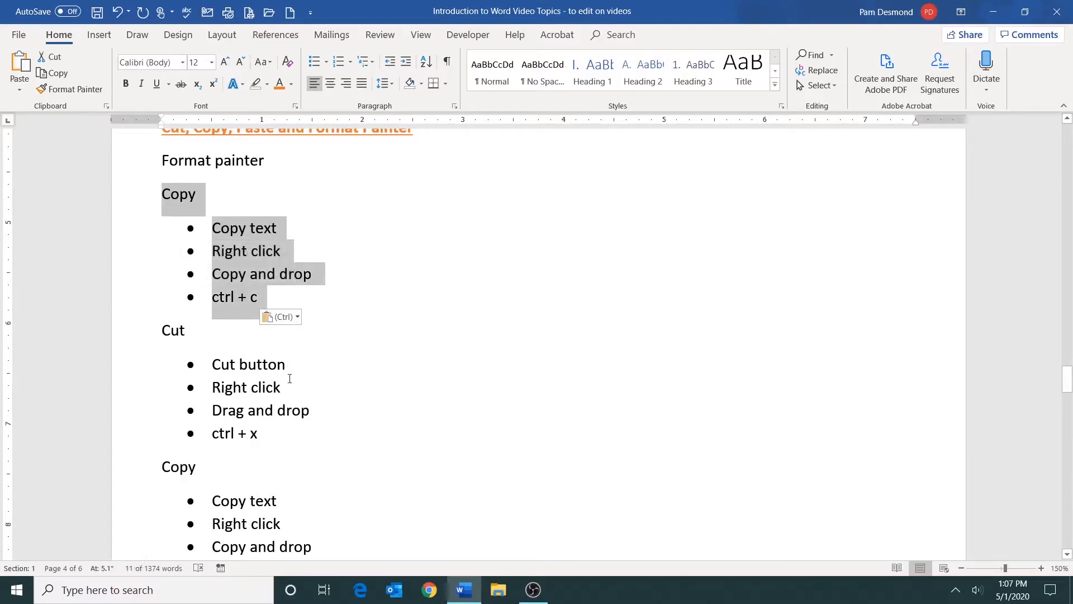
right_click(259, 239)
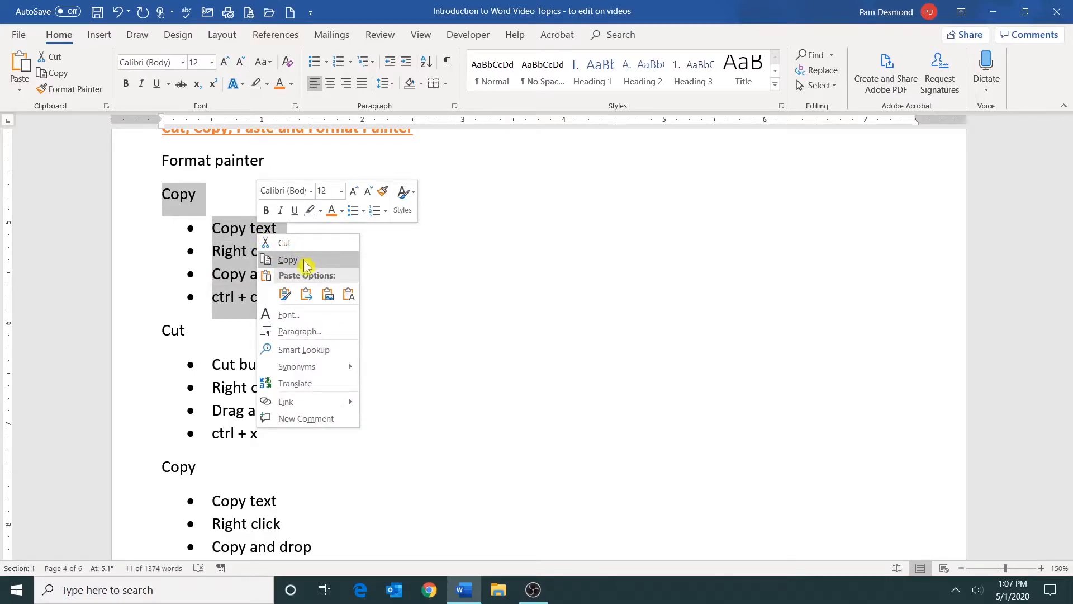
key(ctrl+v)
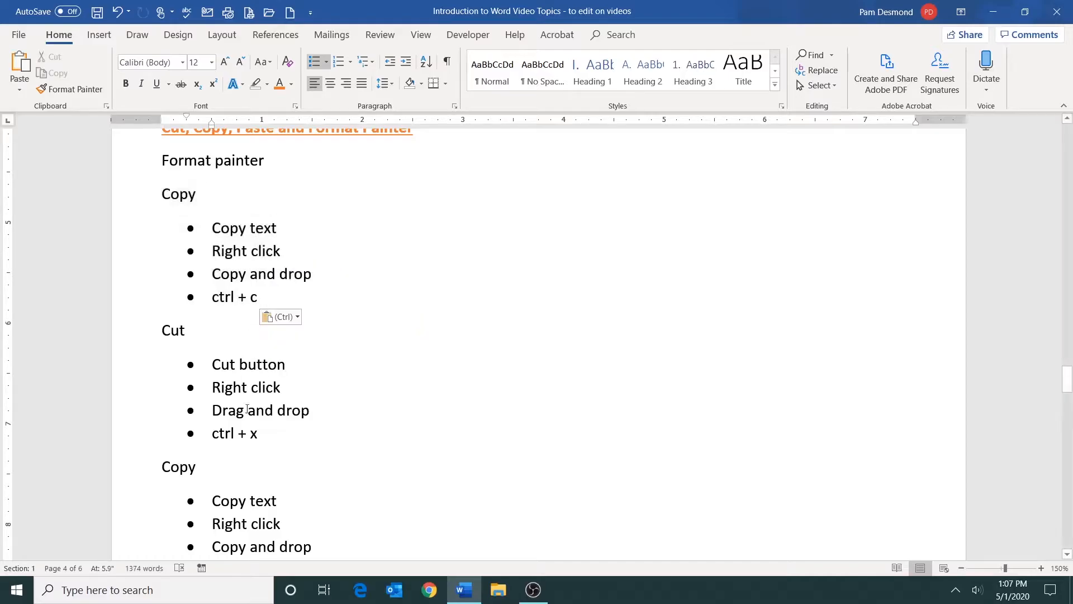
Duplicate the "Copy and drop" bullet of the upper Copy section as the first item of the same list
click(129, 412)
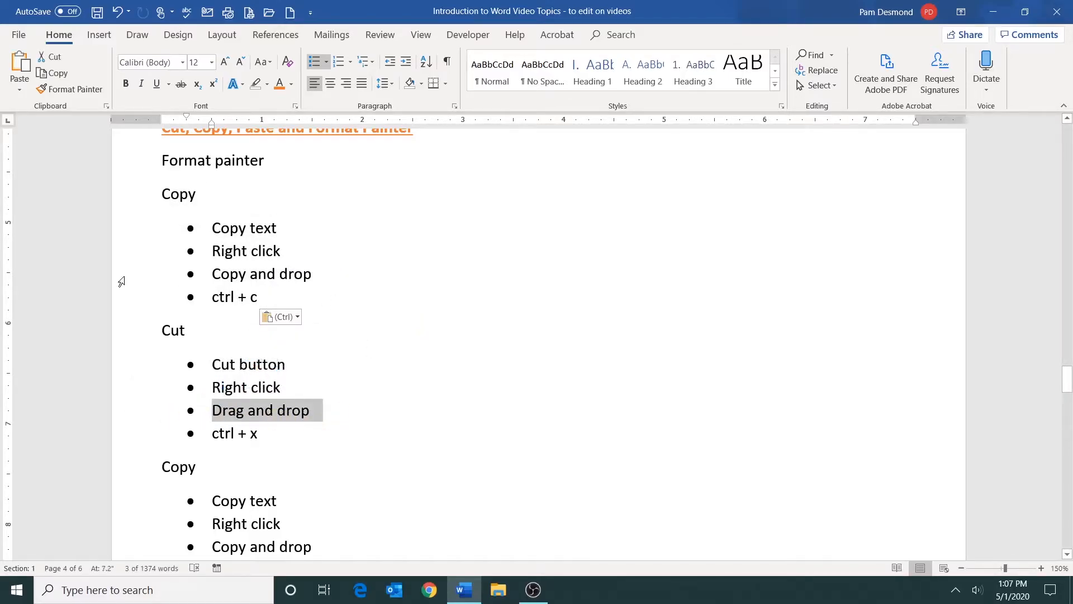
click(145, 275)
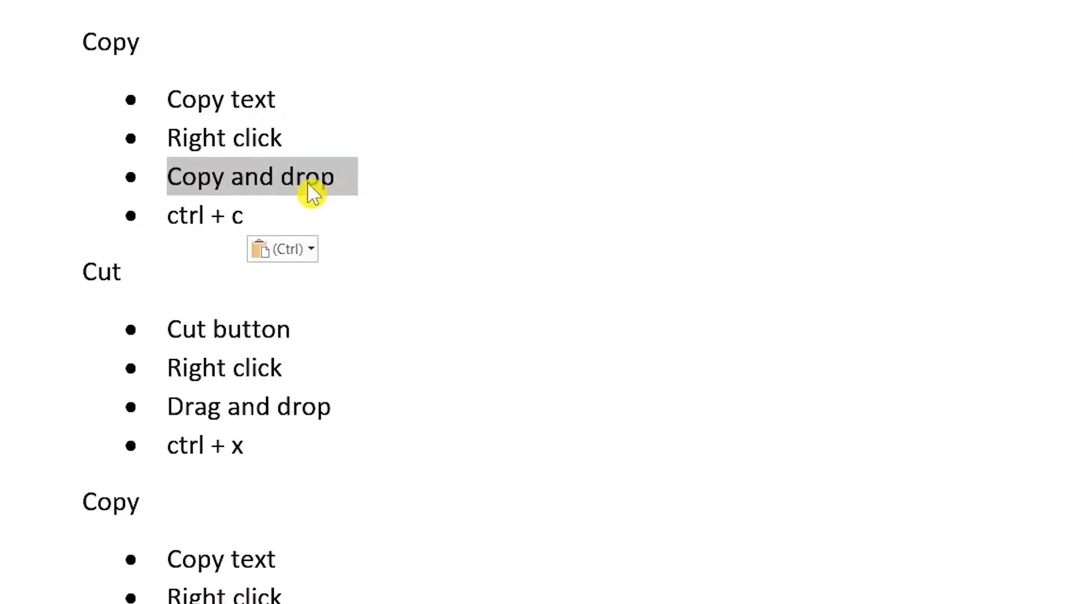
drag(308, 186, 175, 109)
drag(175, 109, 170, 107)
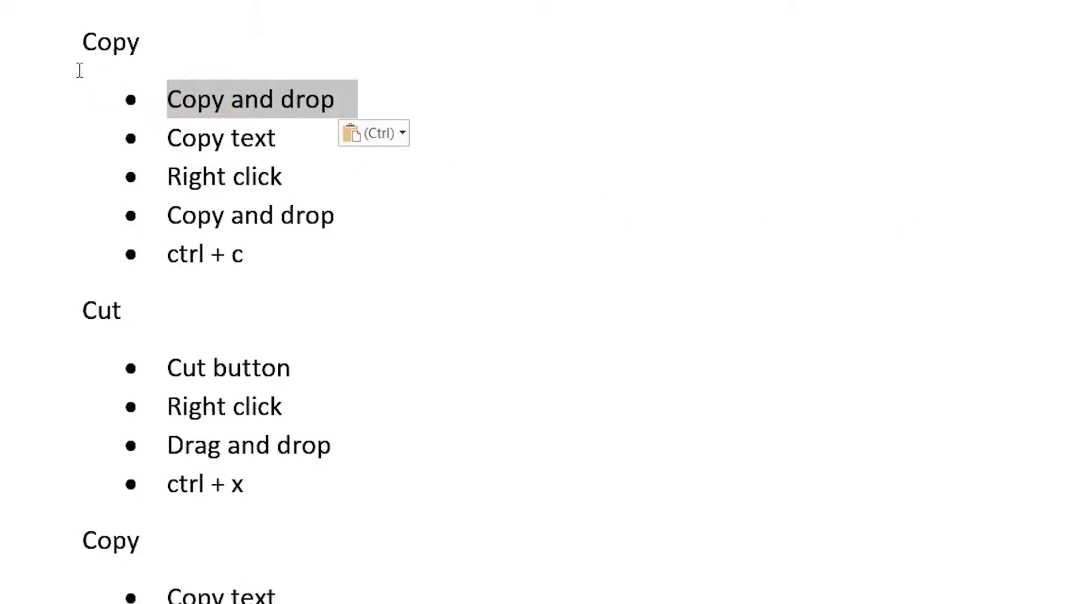
click(40, 262)
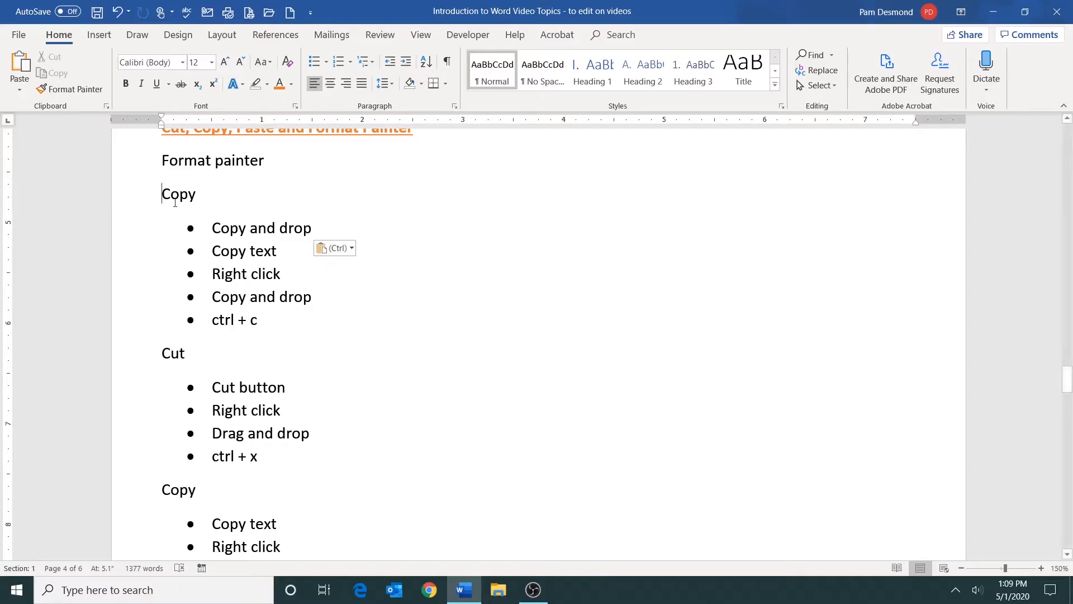
drag(120, 197, 121, 320)
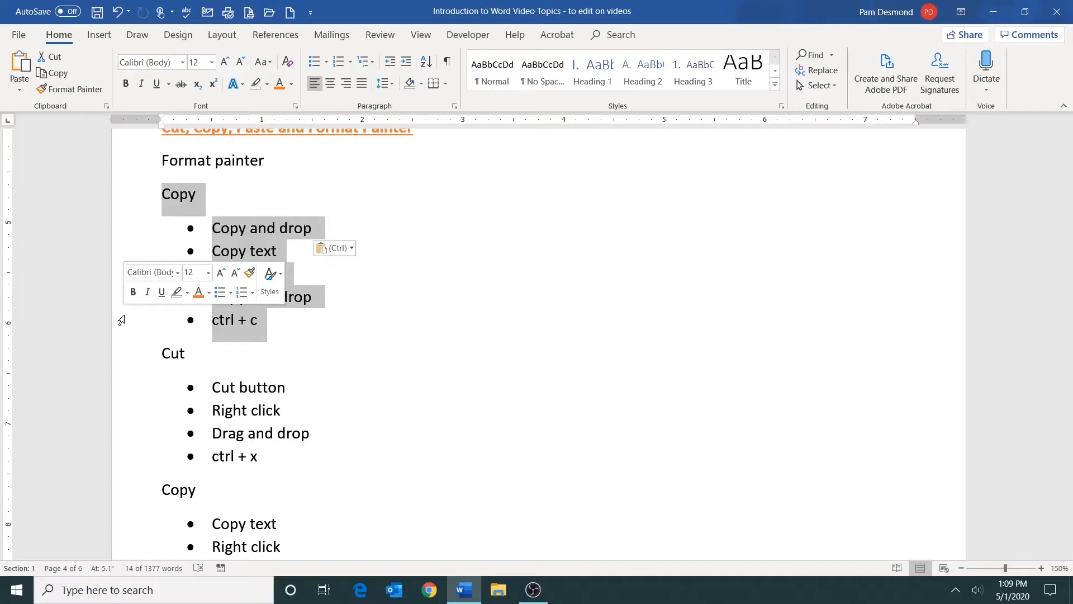
click(163, 195)
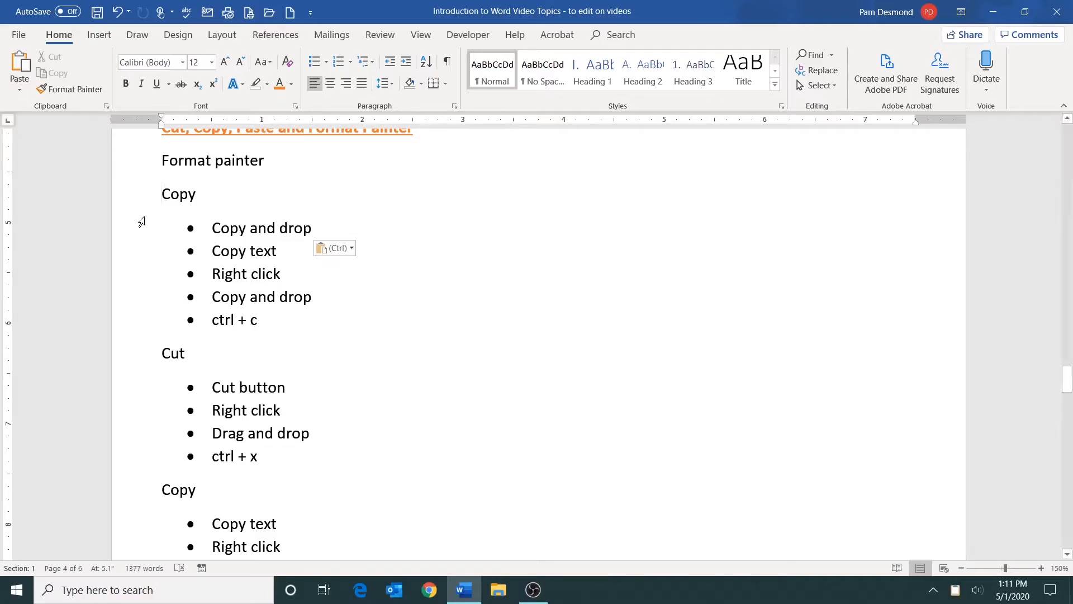
Show the Office Clipboard's collected items and add a copy of the Cut heading with its four bullets
click(106, 106)
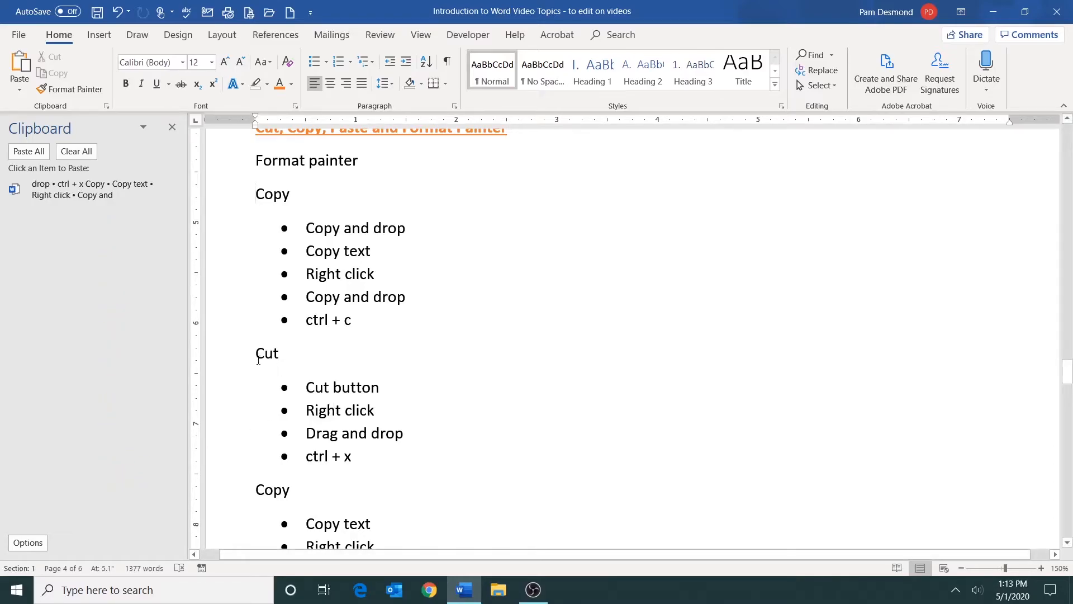
drag(220, 359, 218, 452)
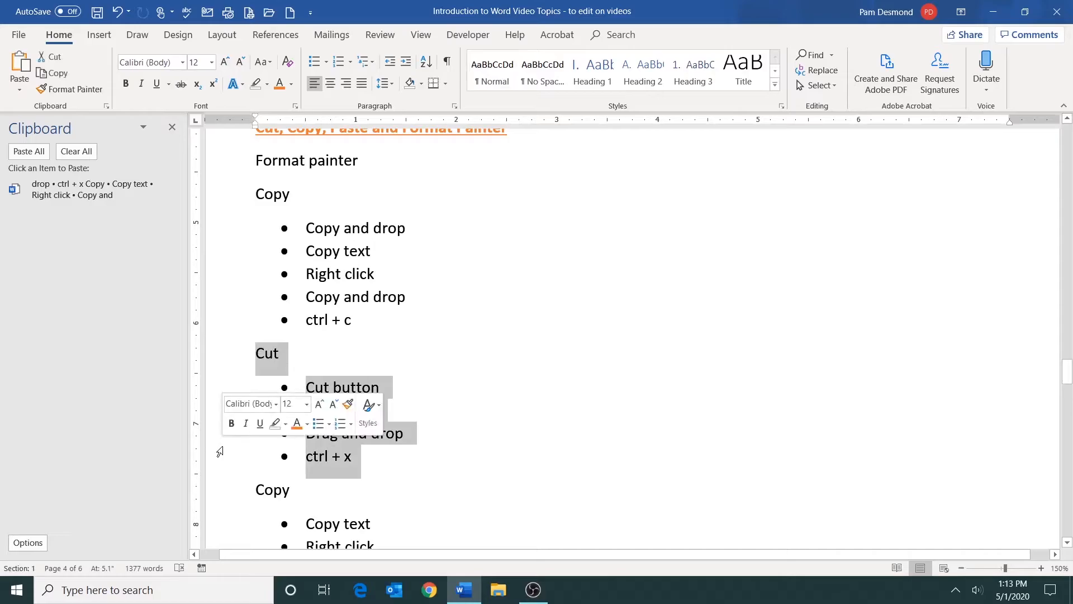
click(52, 75)
scroll(302, 188, down, 3)
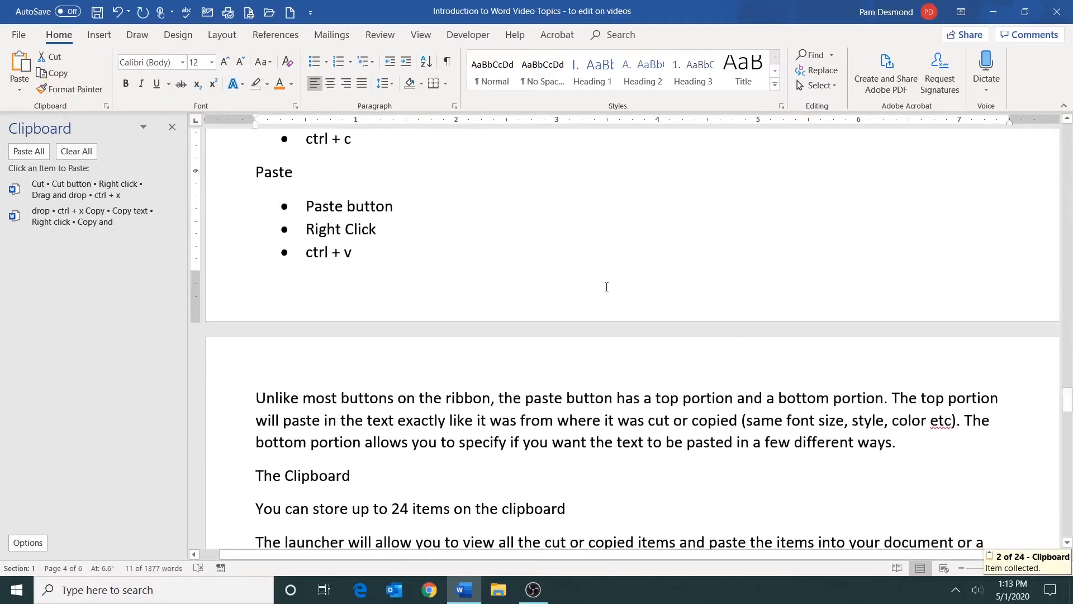
Add copies of the Paste heading with its three bullets and of The Clipboard heading with its two paragraphs to the Office Clipboard
drag(224, 178, 224, 253)
key(ctrl+c)
scroll(1068, 403, down, 3)
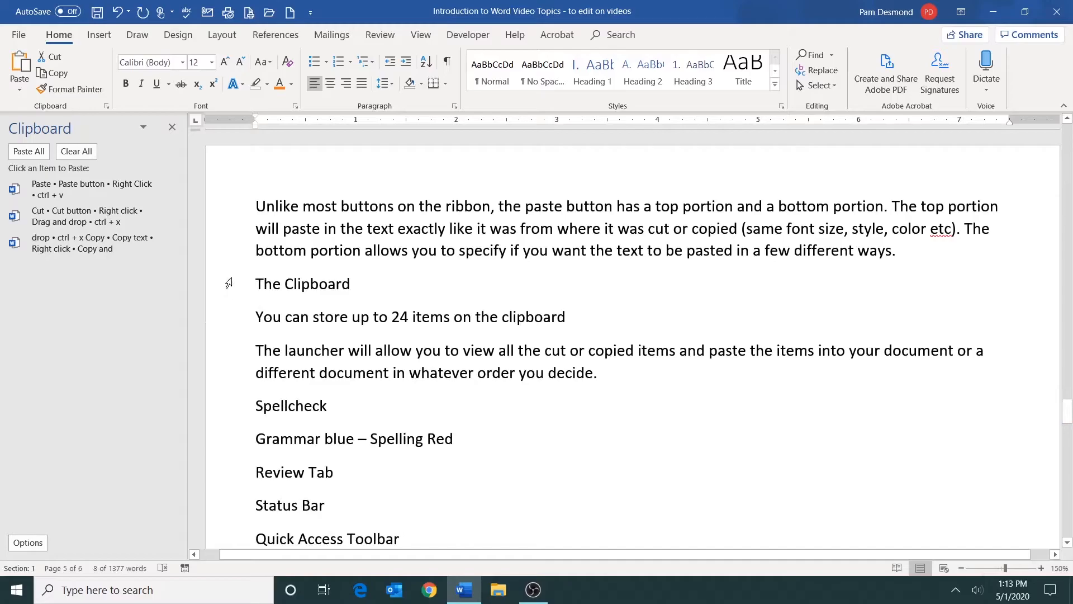
drag(232, 309, 230, 366)
key(ctrl+c)
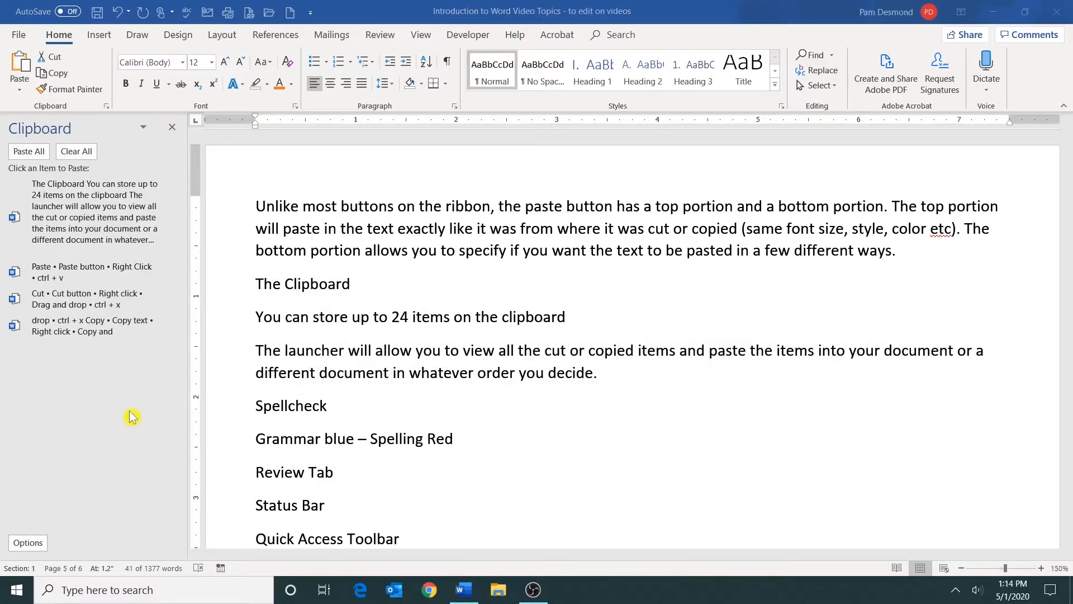
Switch to Excel and show the Office Clipboard's collected items beside the blank workbook
click(126, 596)
text(excel)
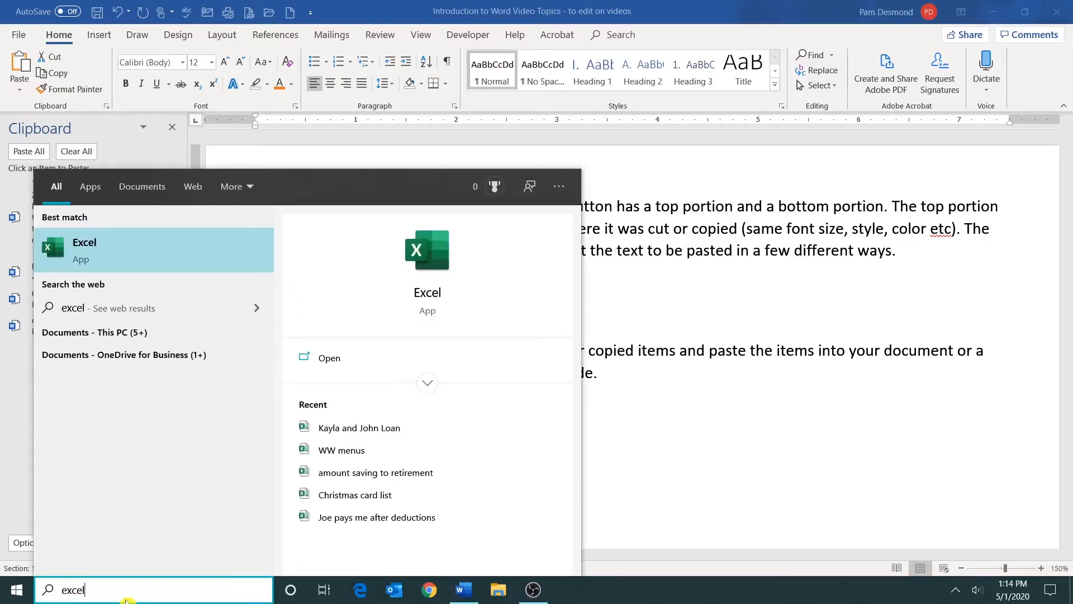
click(108, 262)
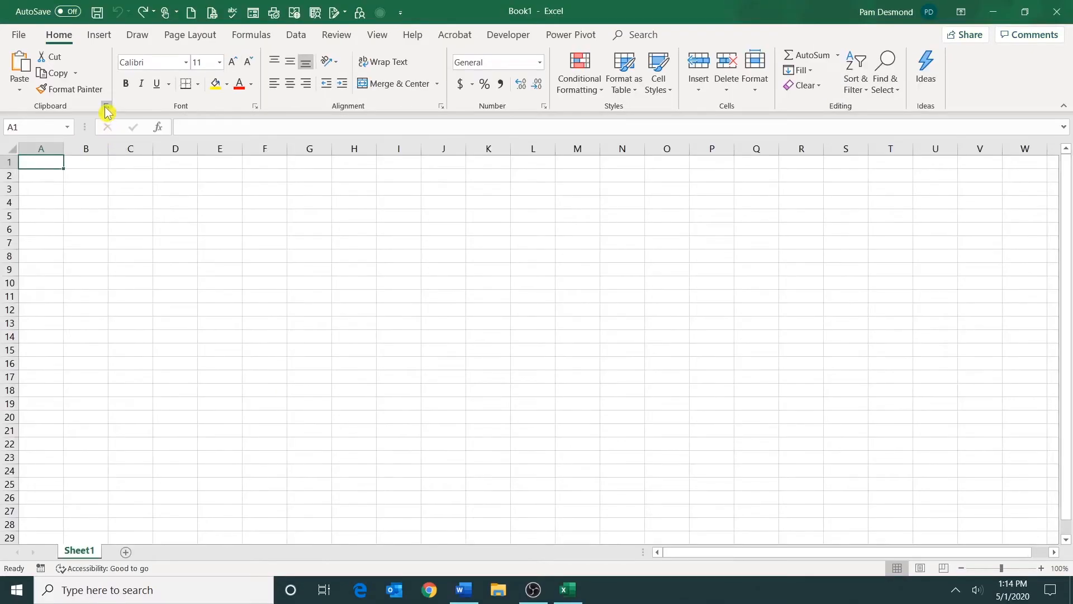
click(106, 106)
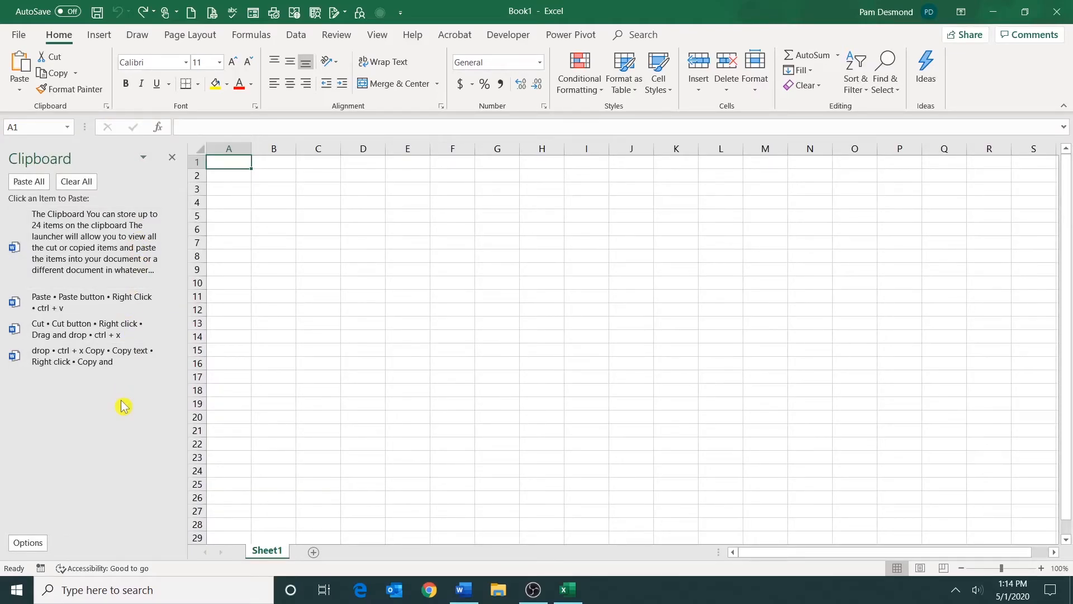
Paste the collected Copy, Cut and Paste lists from the Clipboard into cells A1, A10 and A19
click(86, 363)
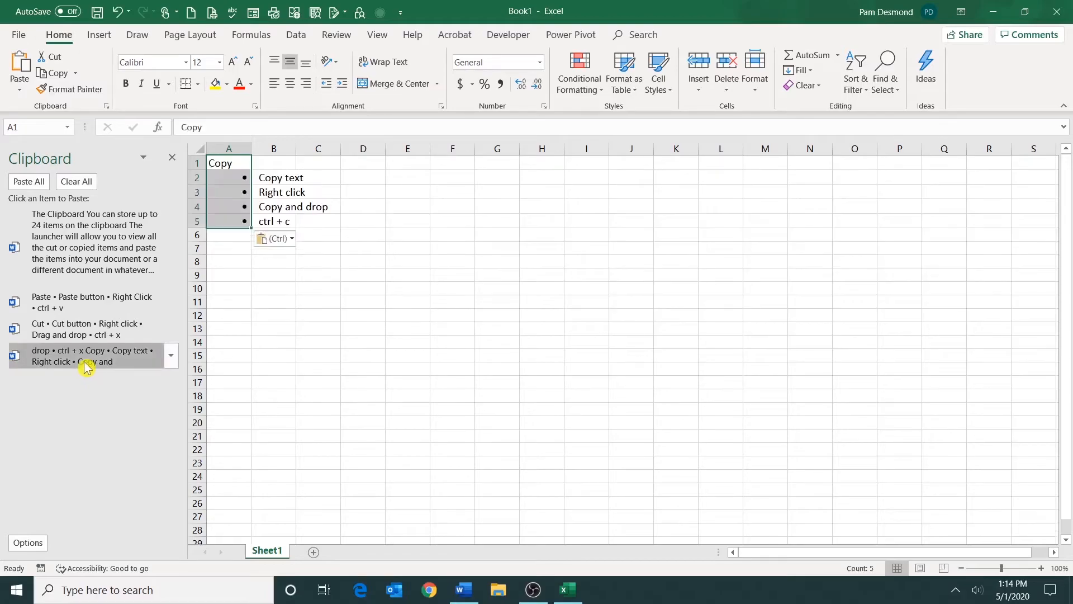
click(236, 289)
click(134, 332)
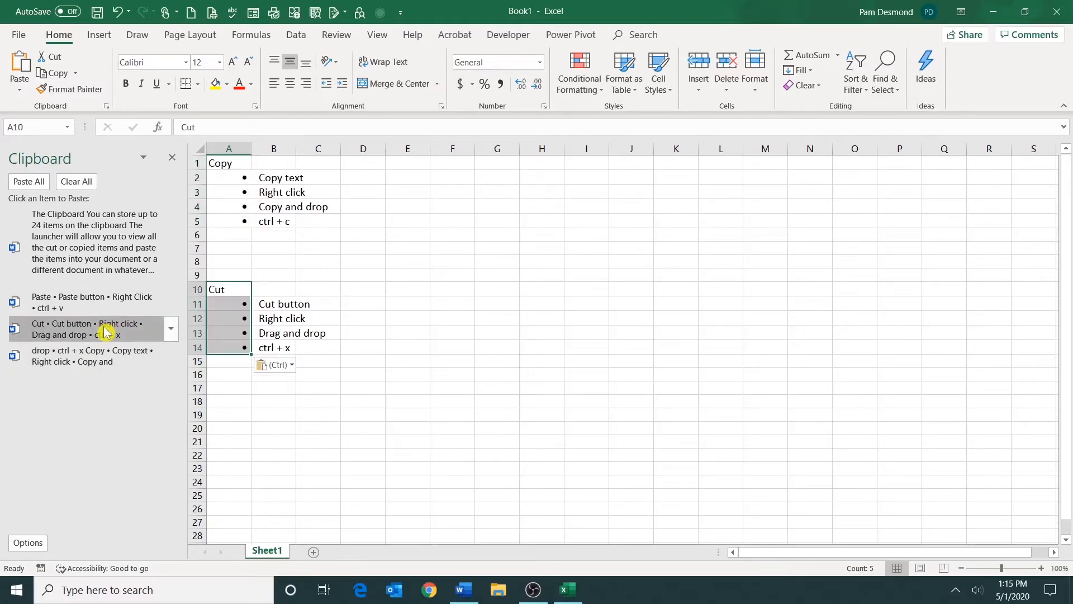
click(226, 418)
click(109, 308)
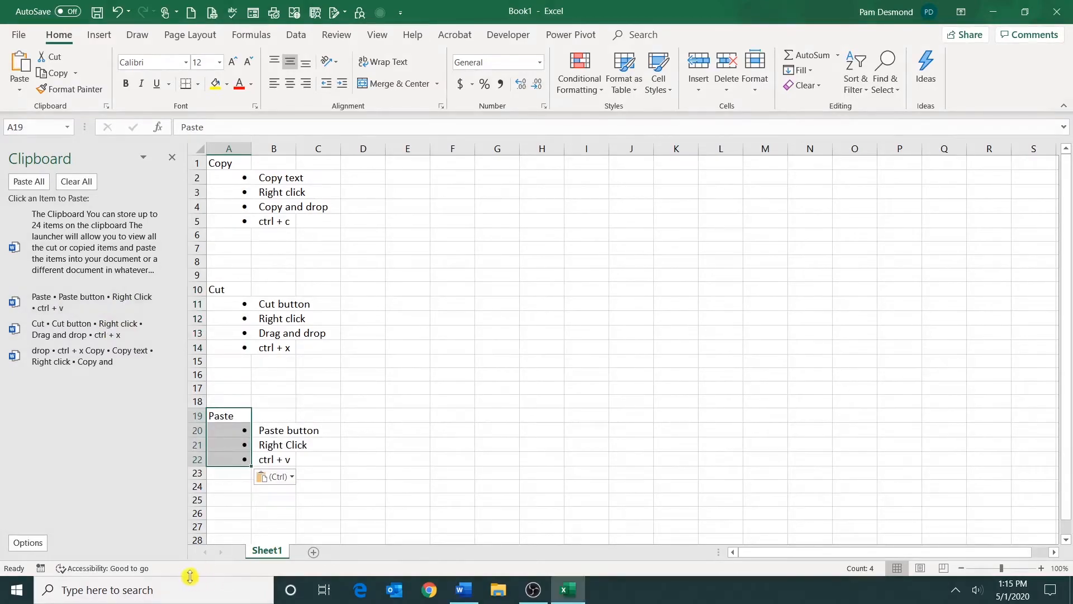
Switch to PowerPoint and paste the collected Paste list from the Office Clipboard into the slide's content placeholder
click(182, 593)
text(PowerPoi)
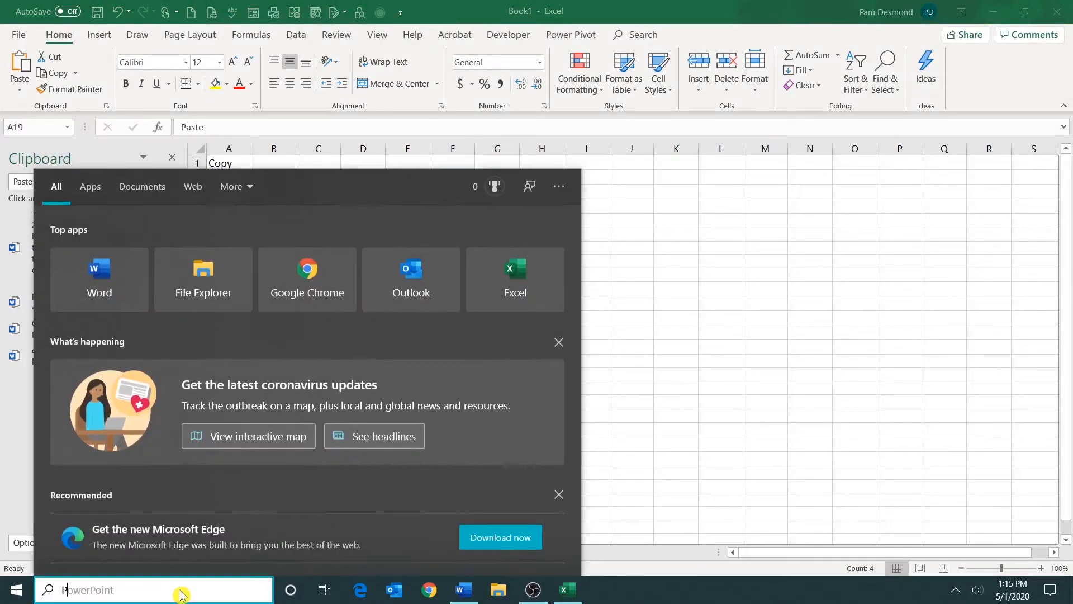
text(nt)
key(Return)
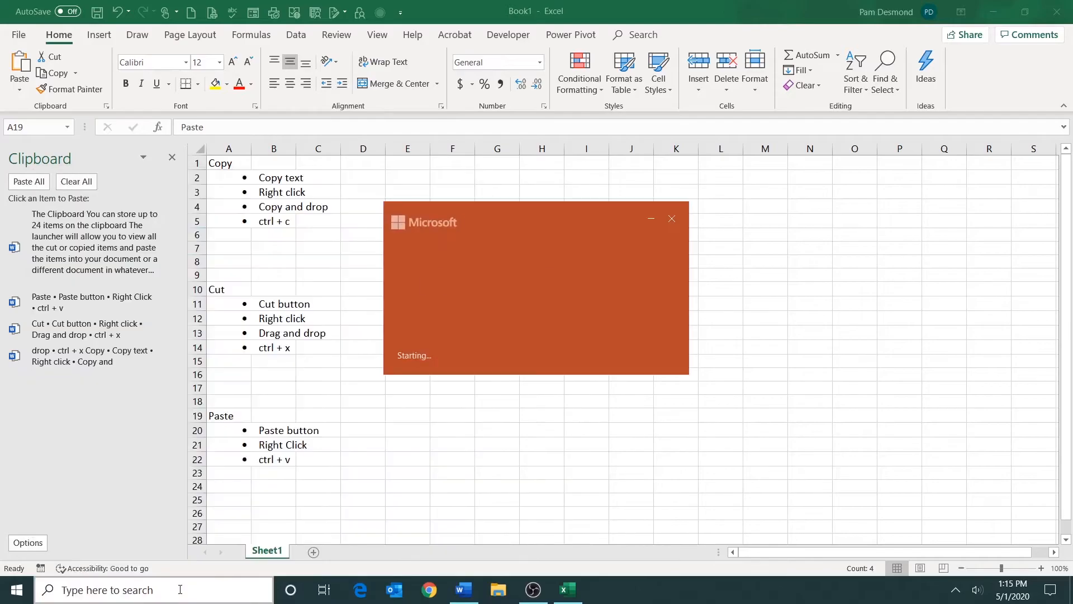
click(105, 106)
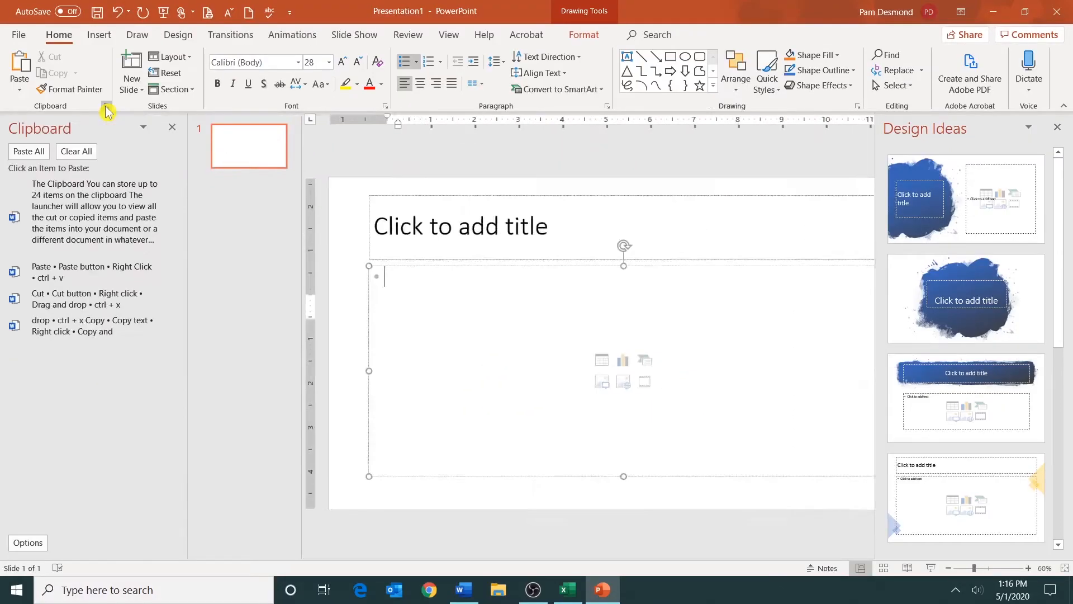
click(94, 280)
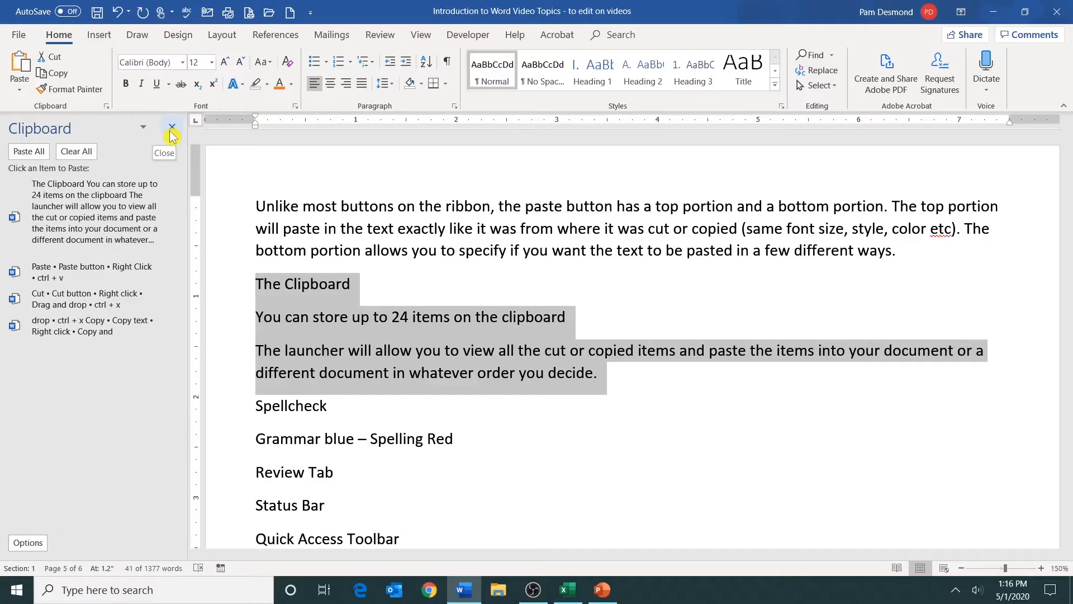
Clear all collected items from the Office Clipboard in Word and hide it
click(76, 152)
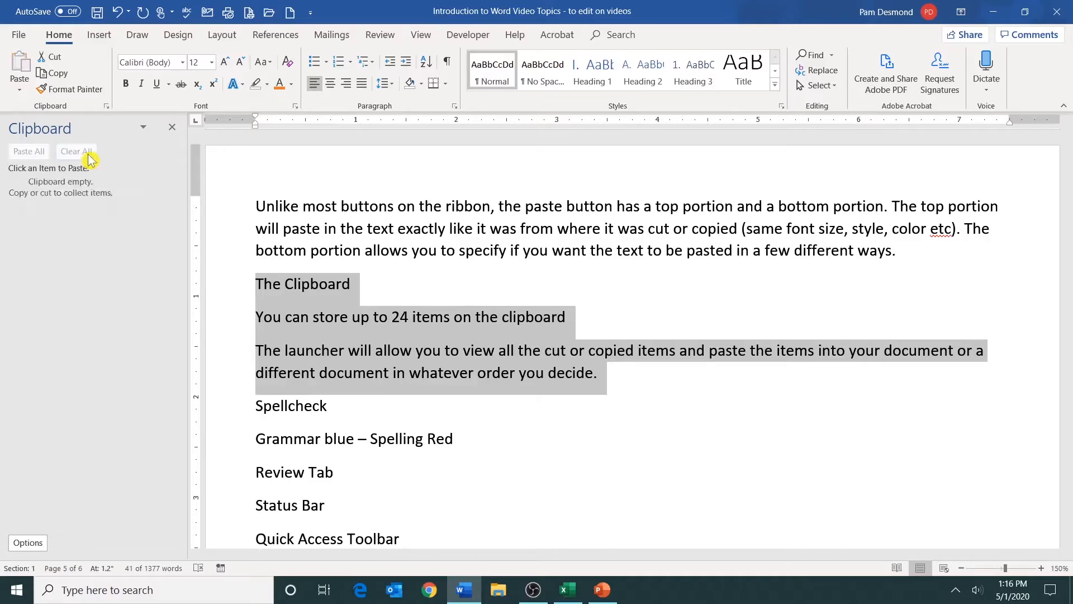
click(173, 130)
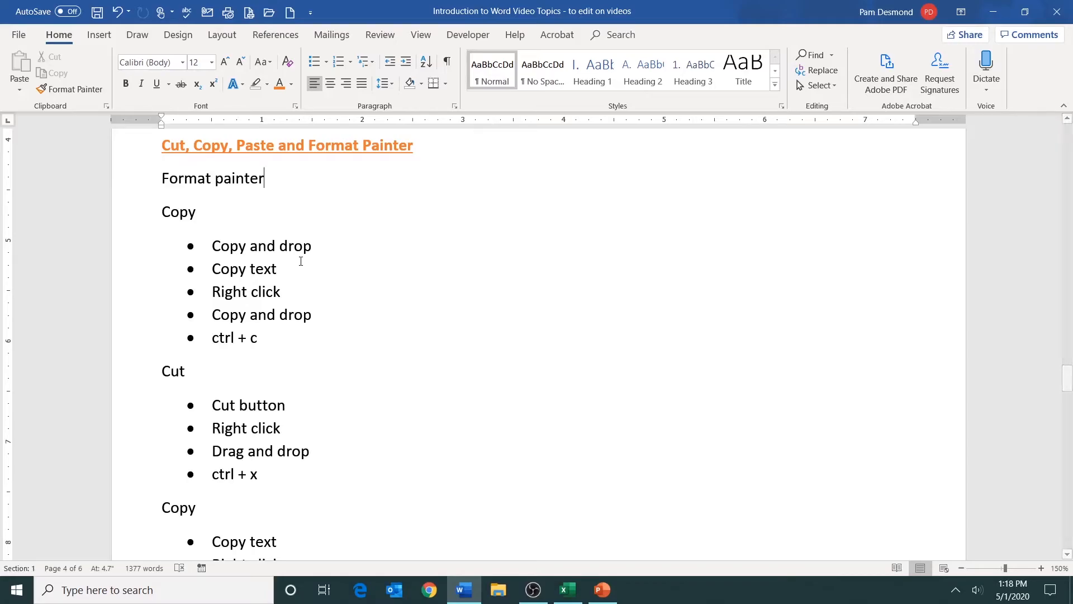
Compare the formatting of the word "Copy" in the orange title with that of the plain Copy heading
double_click(212, 146)
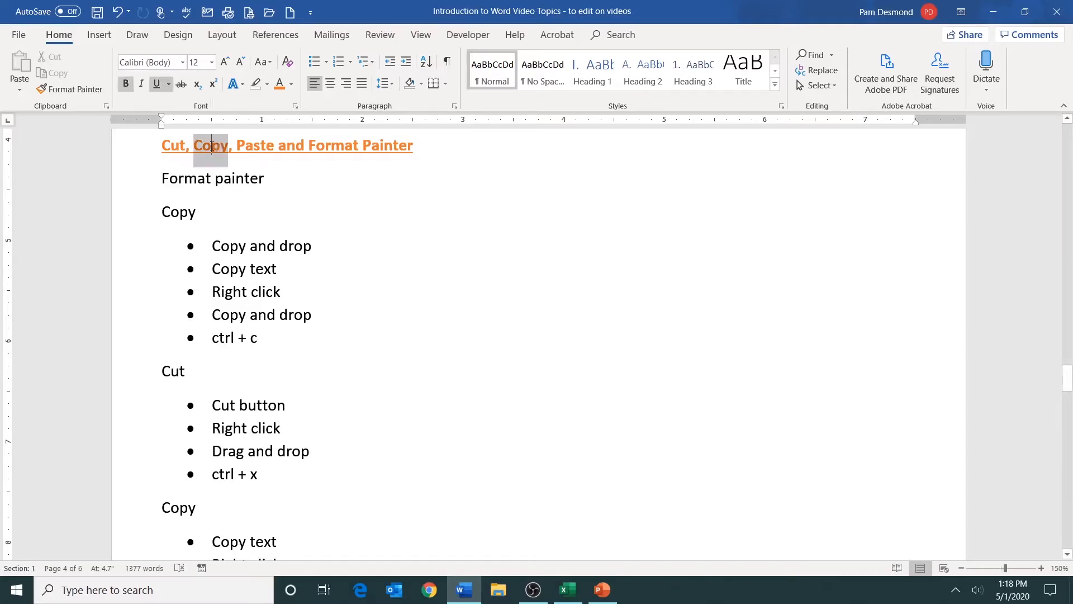
double_click(180, 214)
click(197, 213)
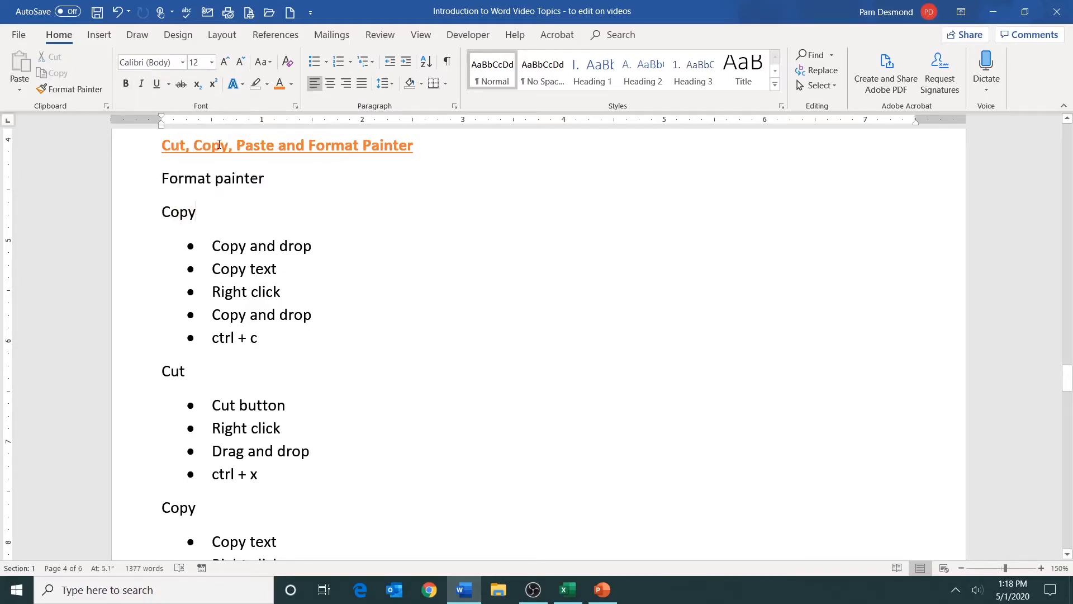
click(212, 145)
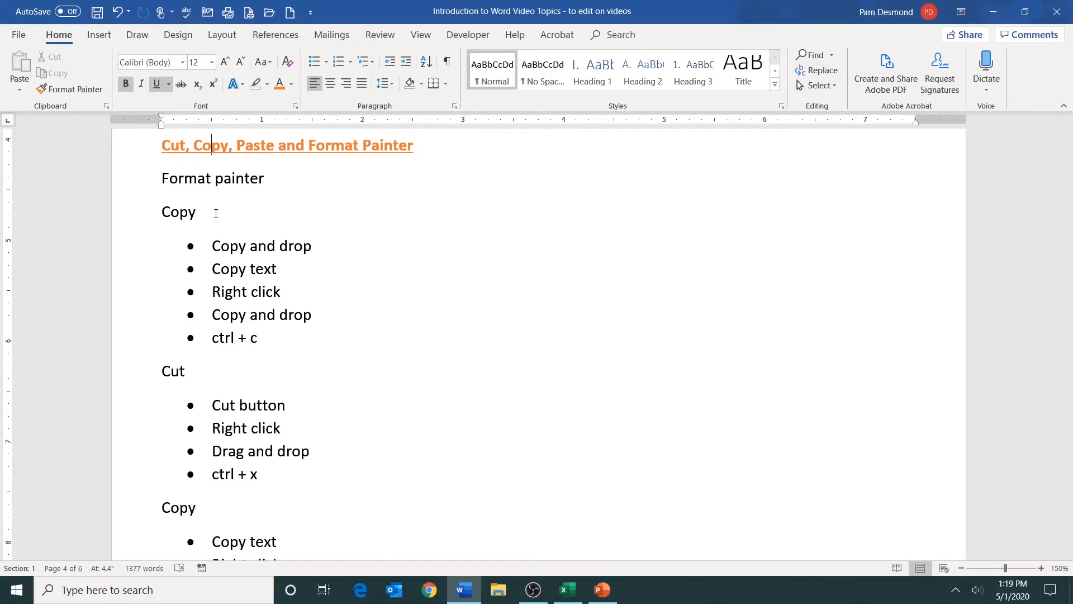
Copy the word "Copy" from the orange title and view the available paste options
double_click(211, 150)
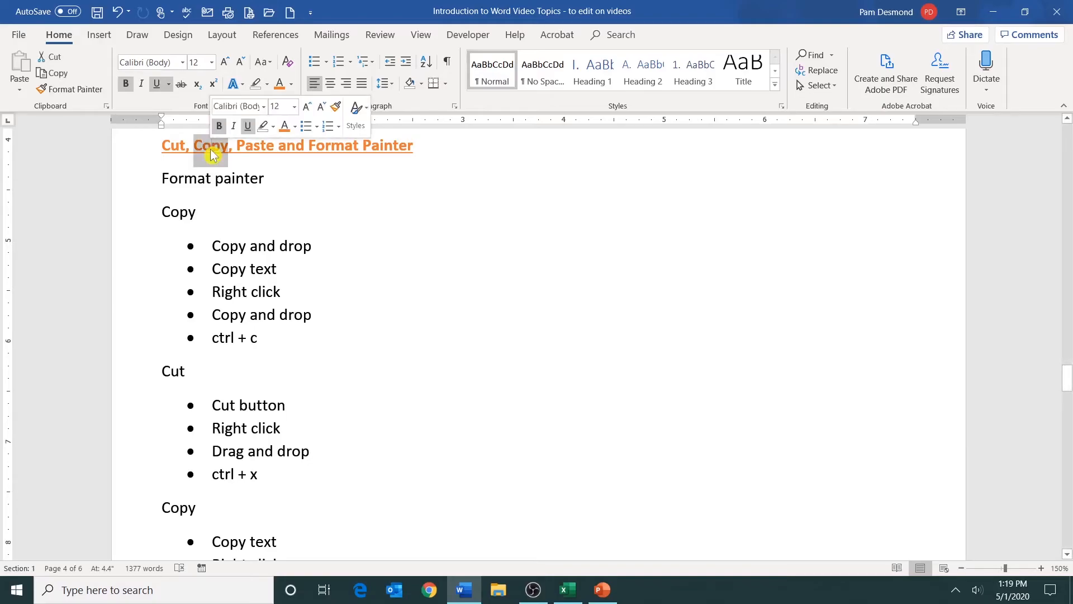
click(62, 74)
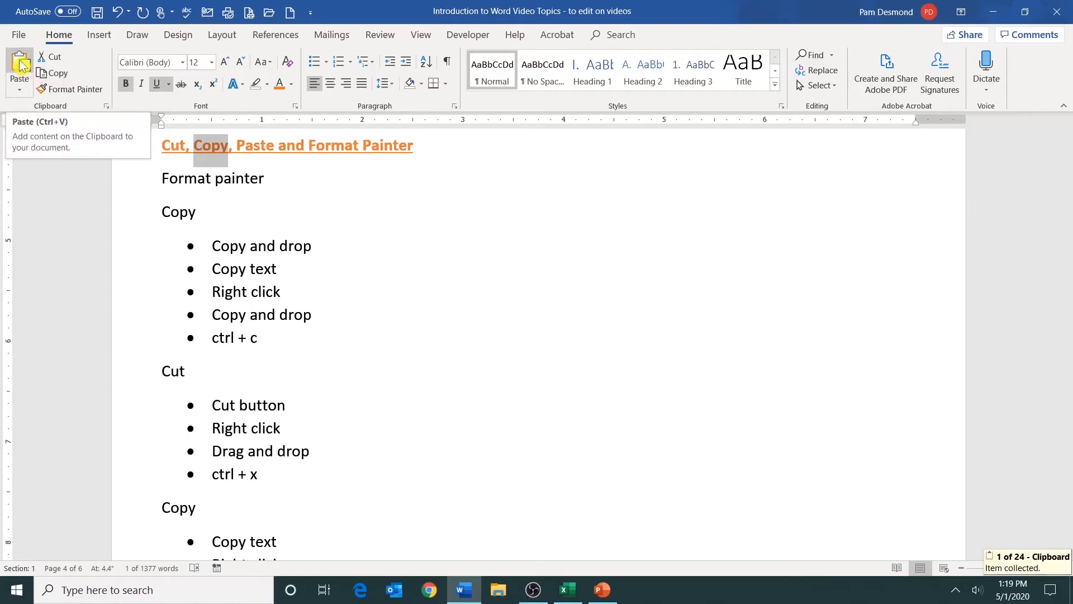
click(21, 96)
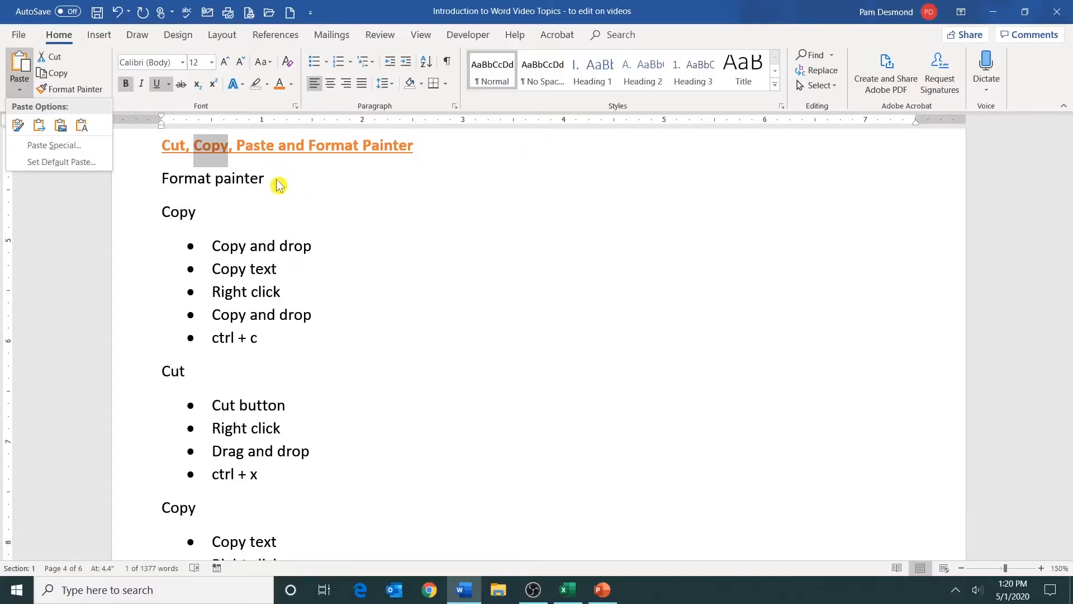
click(383, 245)
Paste the copied word as text only on a new line below "Format painter"
click(274, 179)
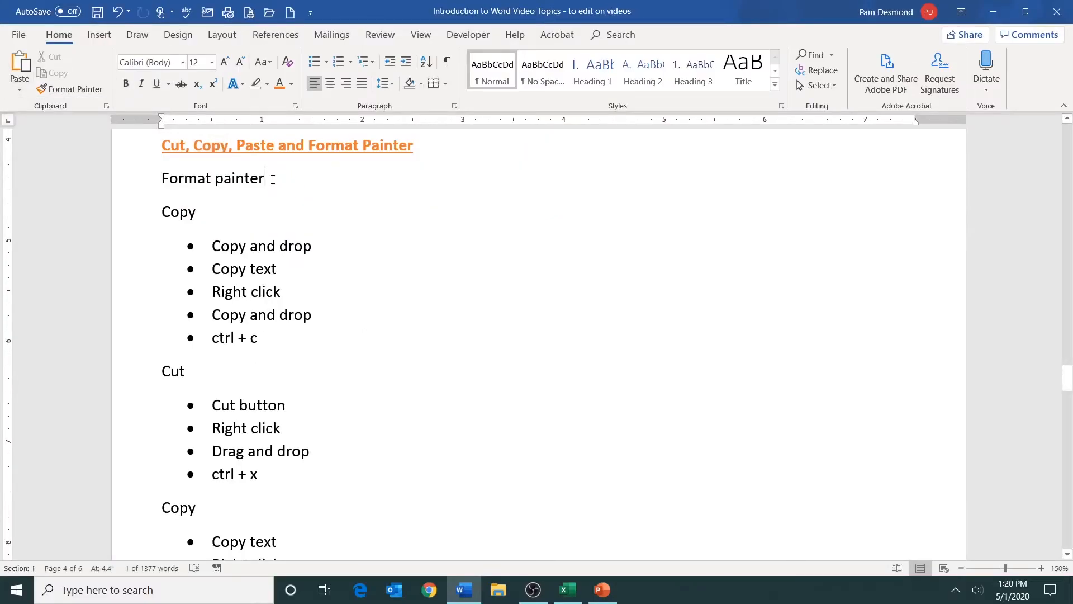
key(Return)
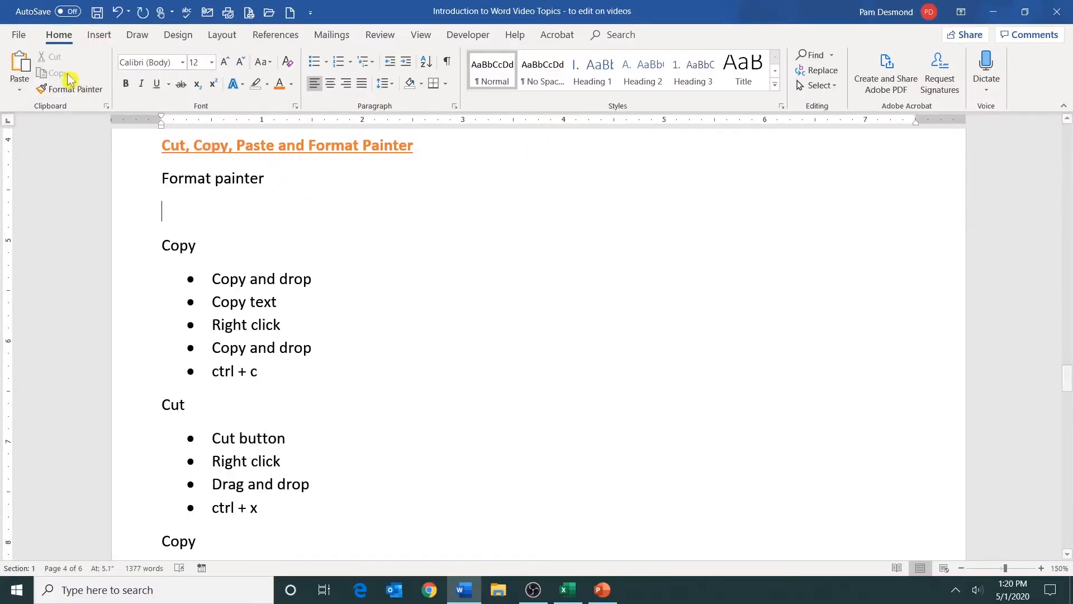
click(21, 91)
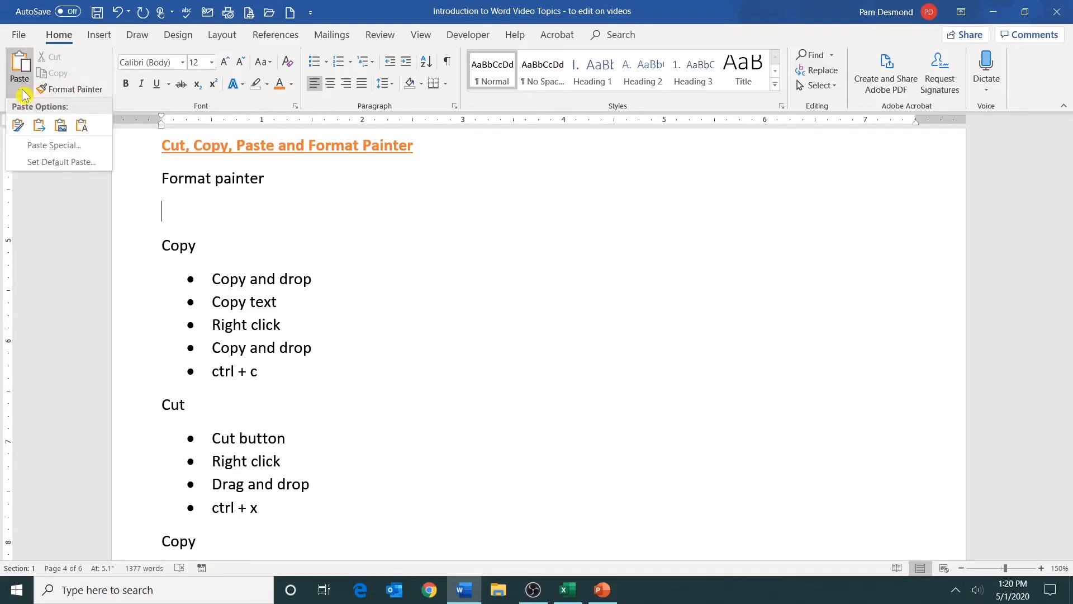
click(81, 127)
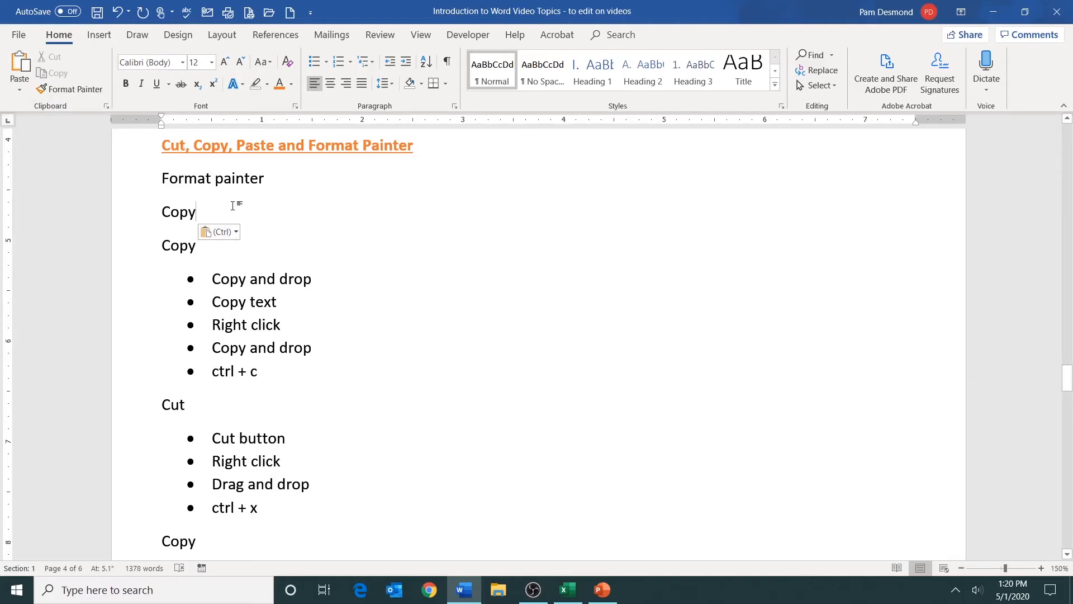
Paste the copied word again on a new line below the plain one, keeping its source formatting
key(Return)
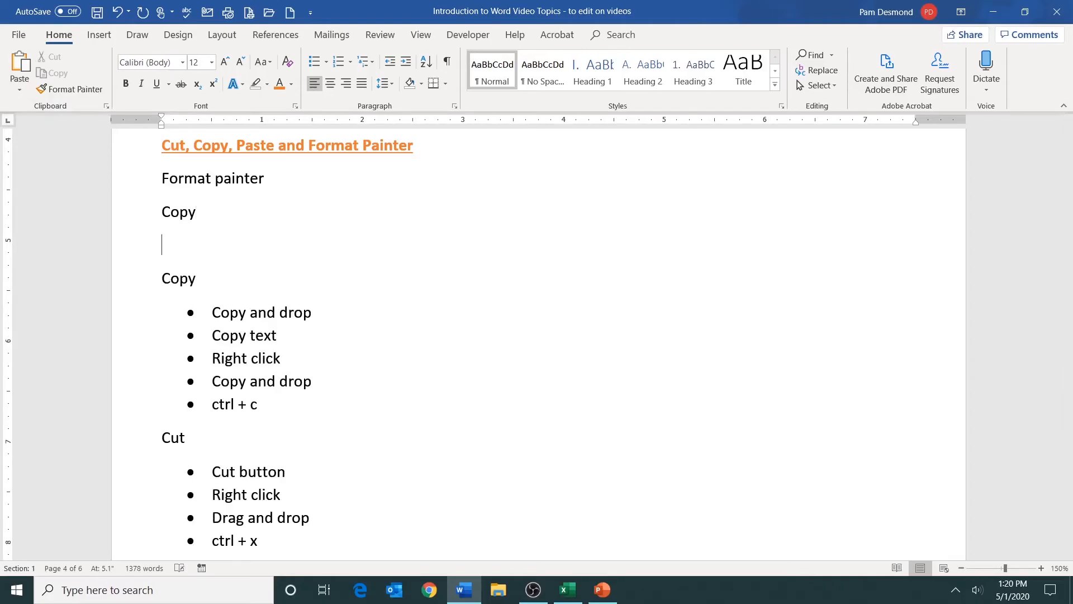
click(23, 91)
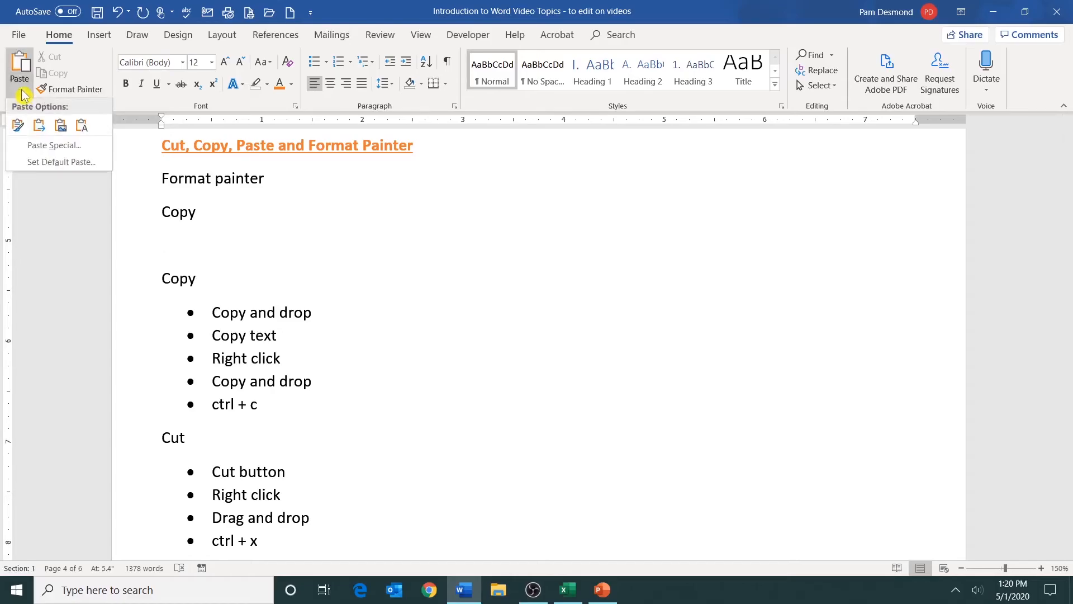
click(19, 126)
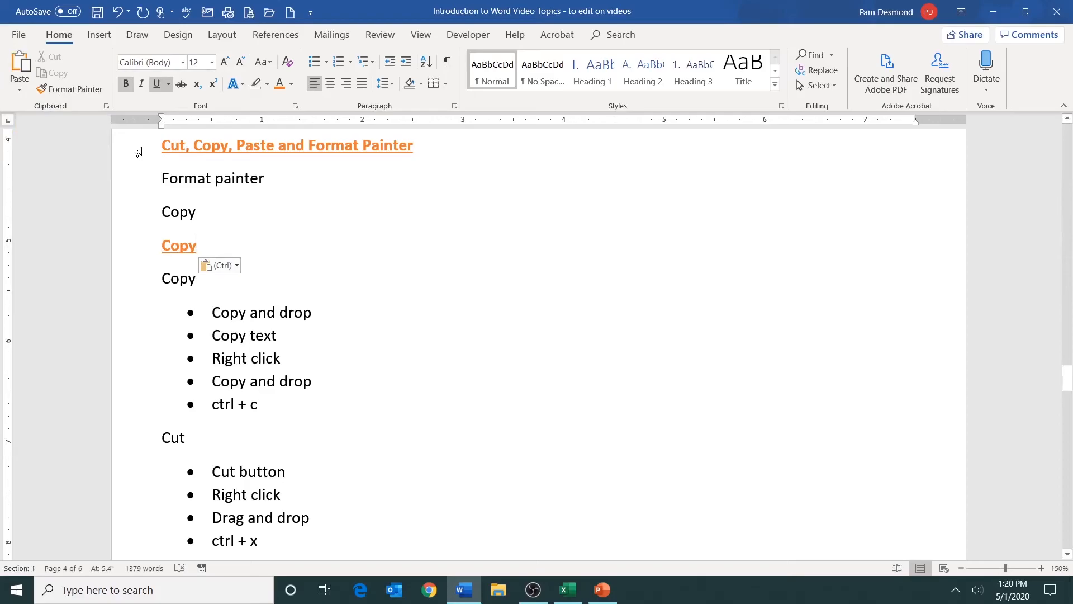
Paste the copied word as a picture below the orange "Copy" line and select the picture
click(20, 85)
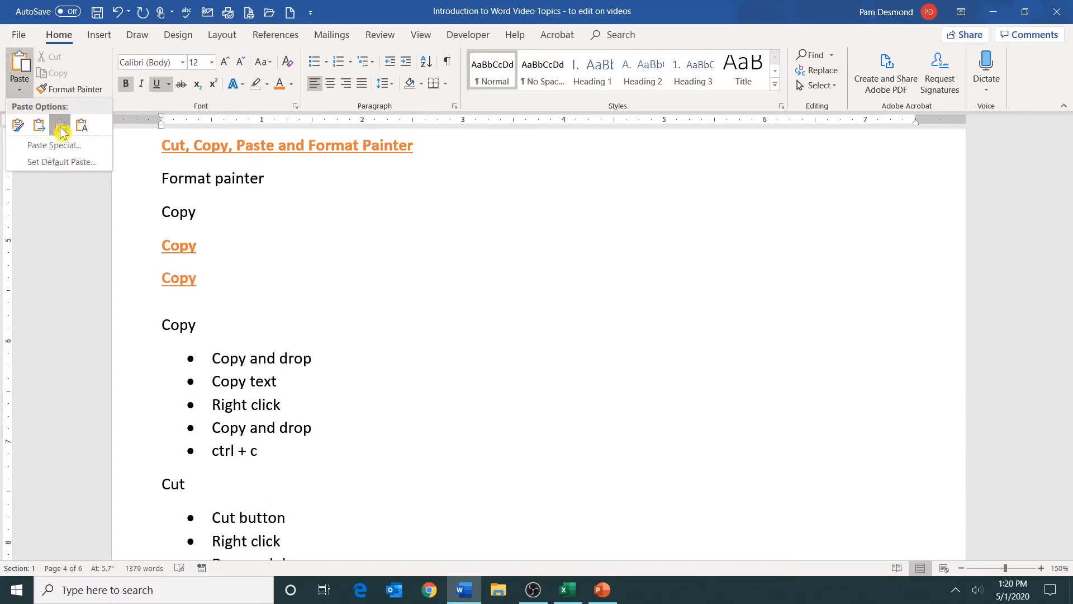
click(61, 130)
click(186, 282)
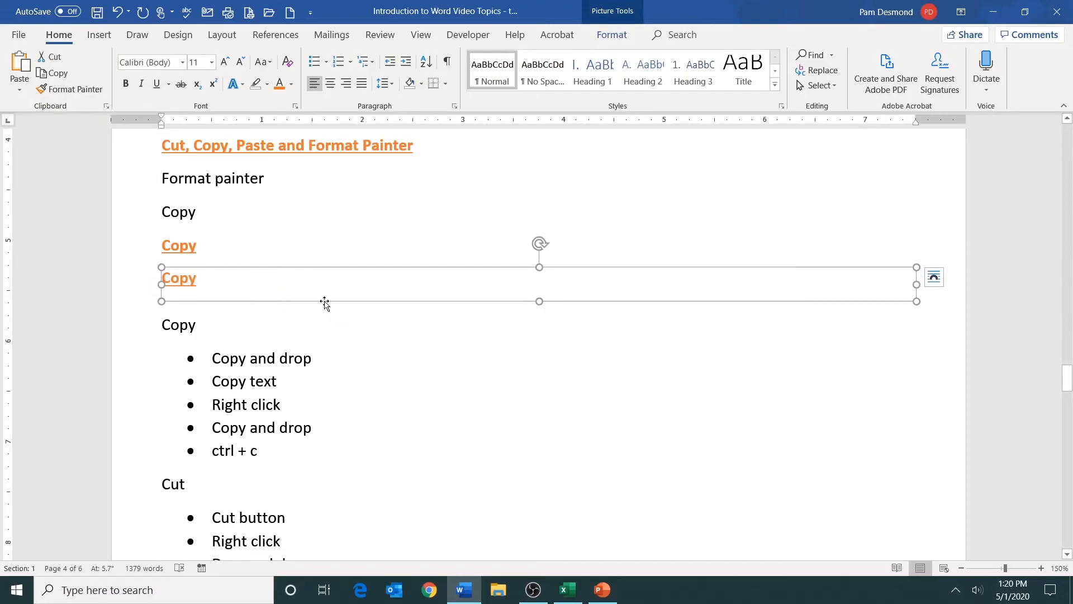
drag(282, 282, 174, 284)
Change the text wrapping of the pasted "Copy" picture and try moving it across the page
click(620, 15)
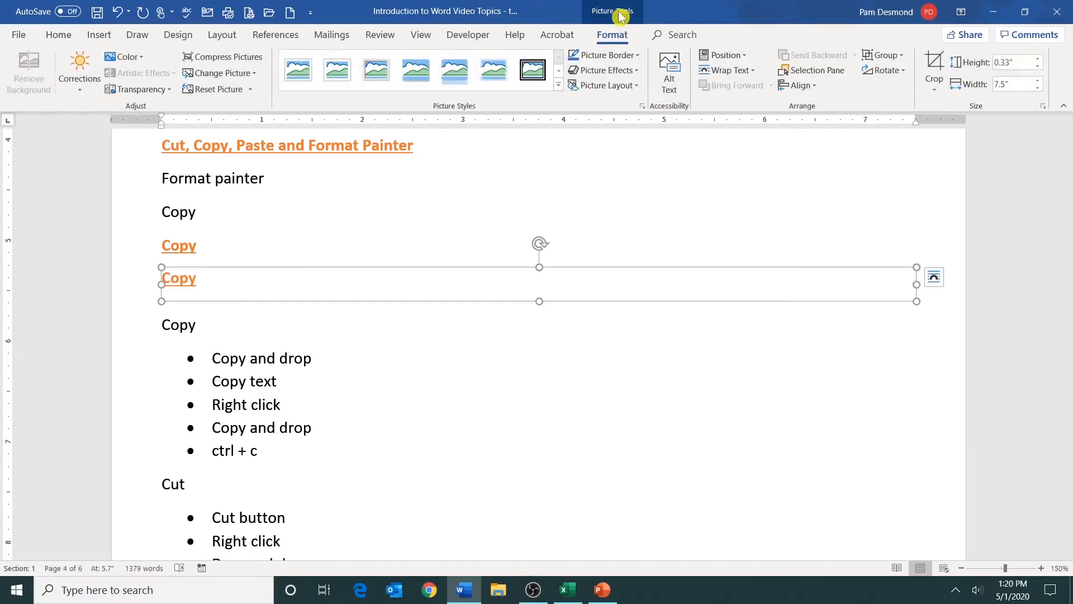
click(742, 79)
click(748, 104)
drag(208, 285, 450, 280)
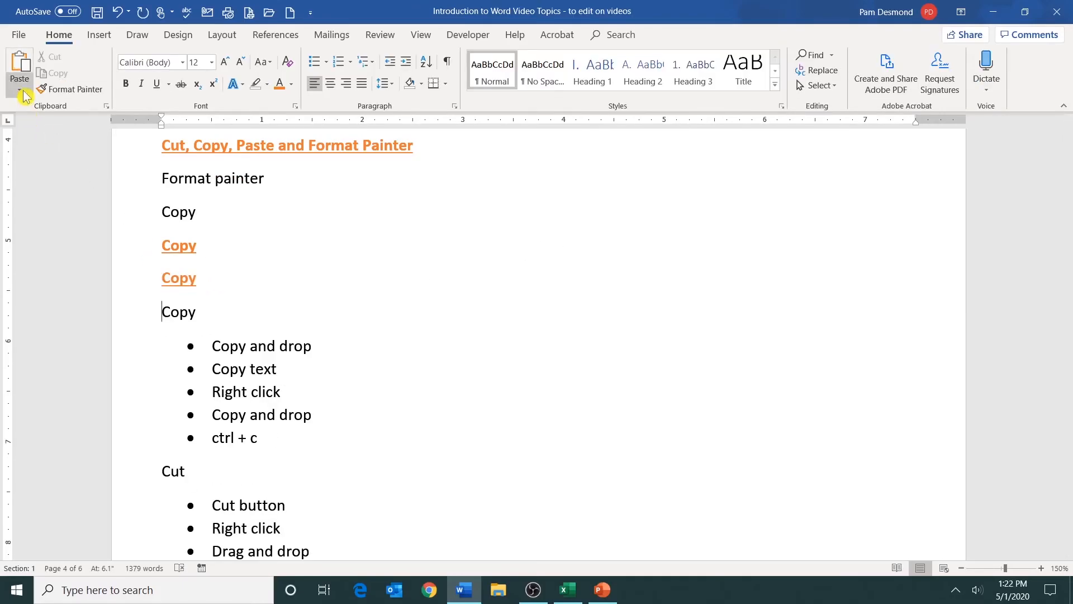
Examine the formats offered by Paste Special and close it without pasting
click(20, 90)
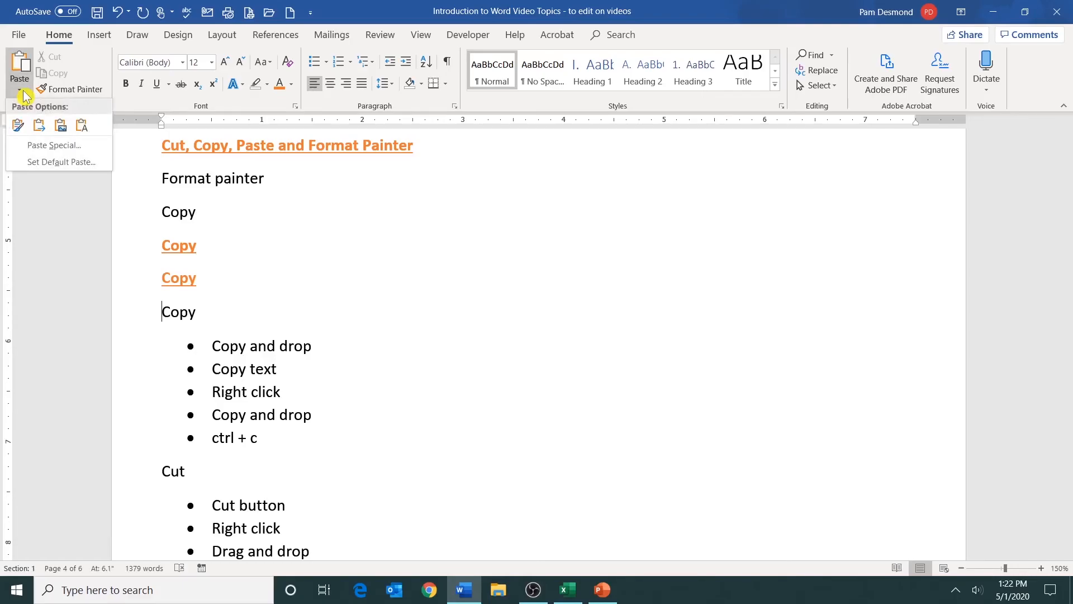
click(92, 149)
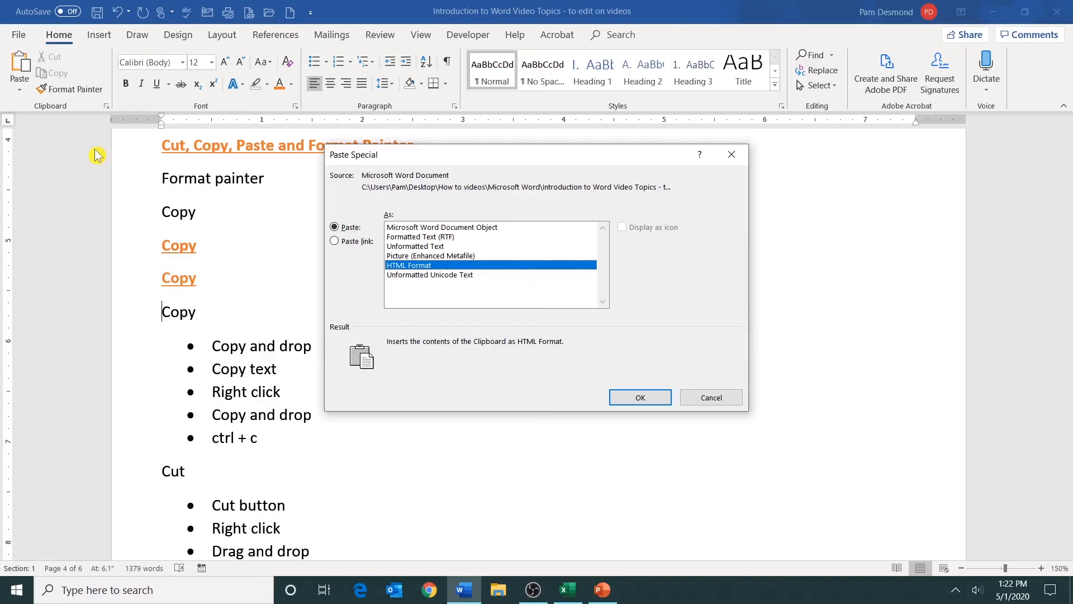
click(732, 155)
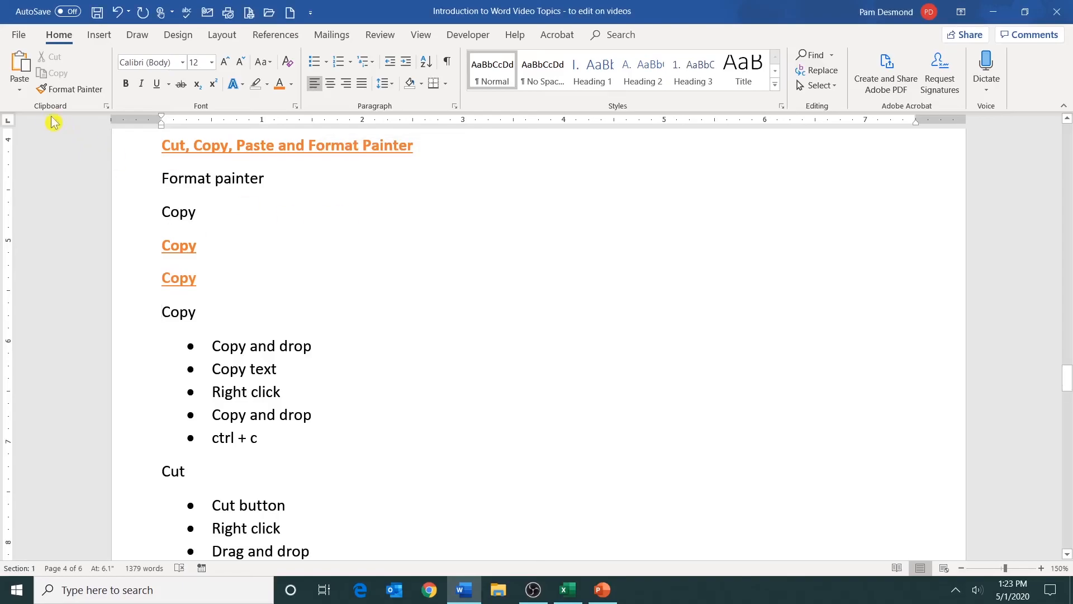
Review the default cut, copy and paste settings, including the choices for pasting within the same document, keeping Keep Source Formatting
click(17, 92)
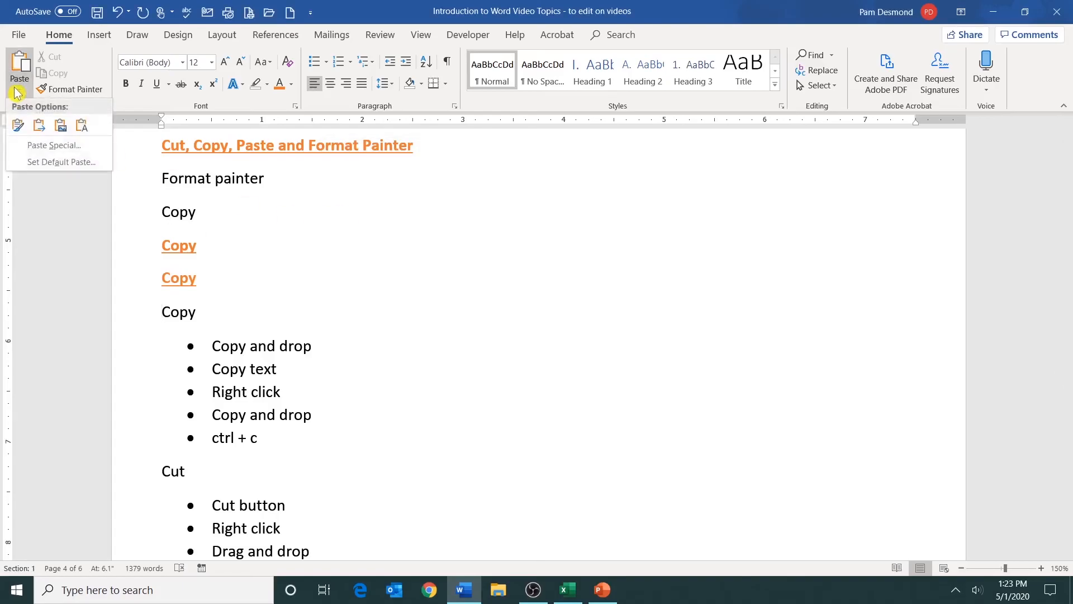
click(98, 163)
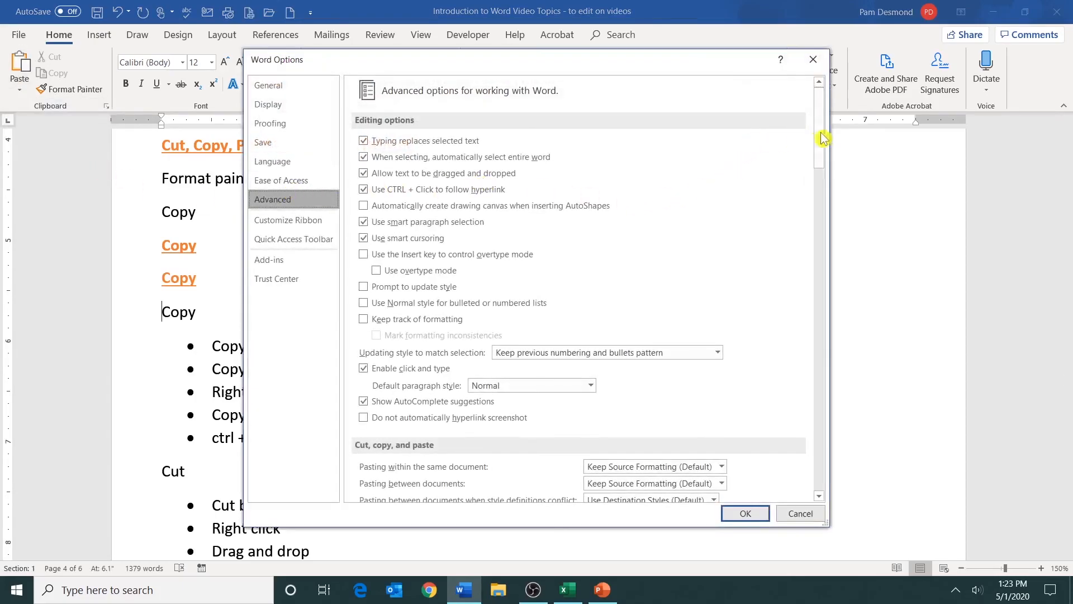
scroll(822, 142, down, 1)
drag(822, 143, 828, 199)
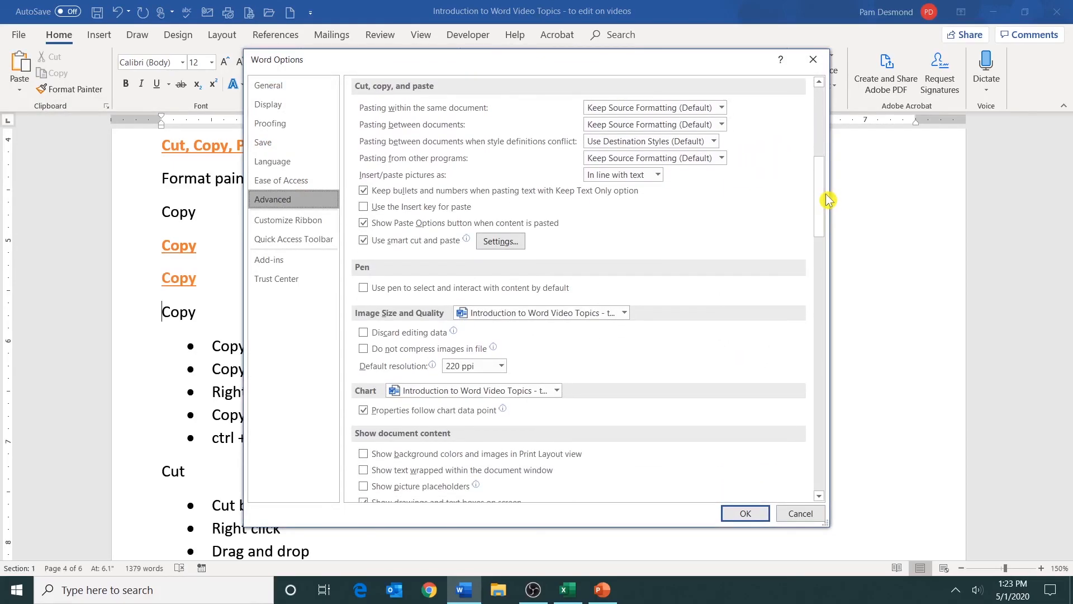
click(722, 109)
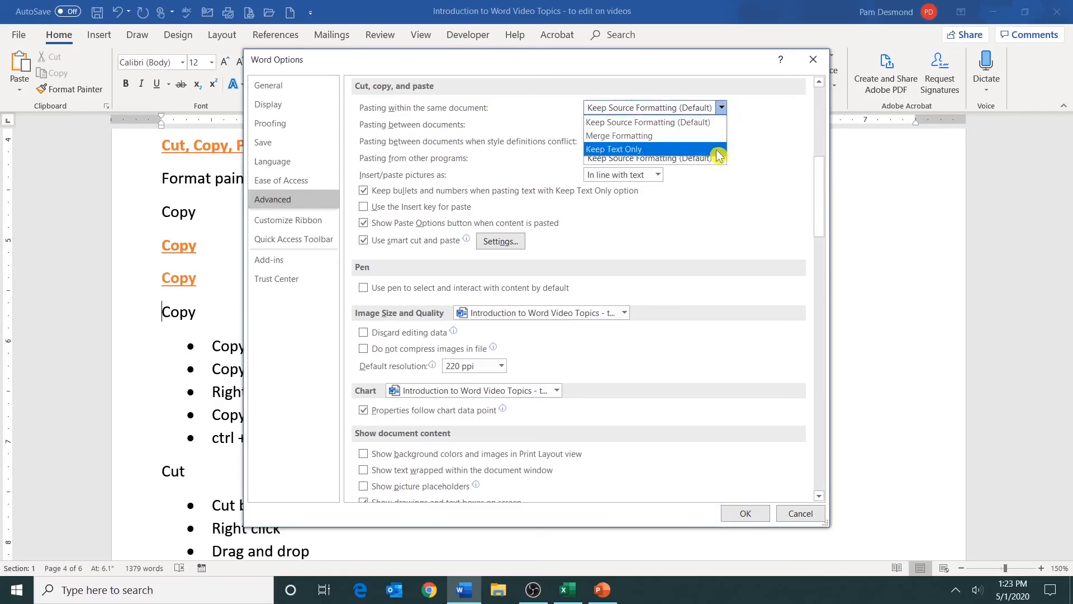
click(733, 107)
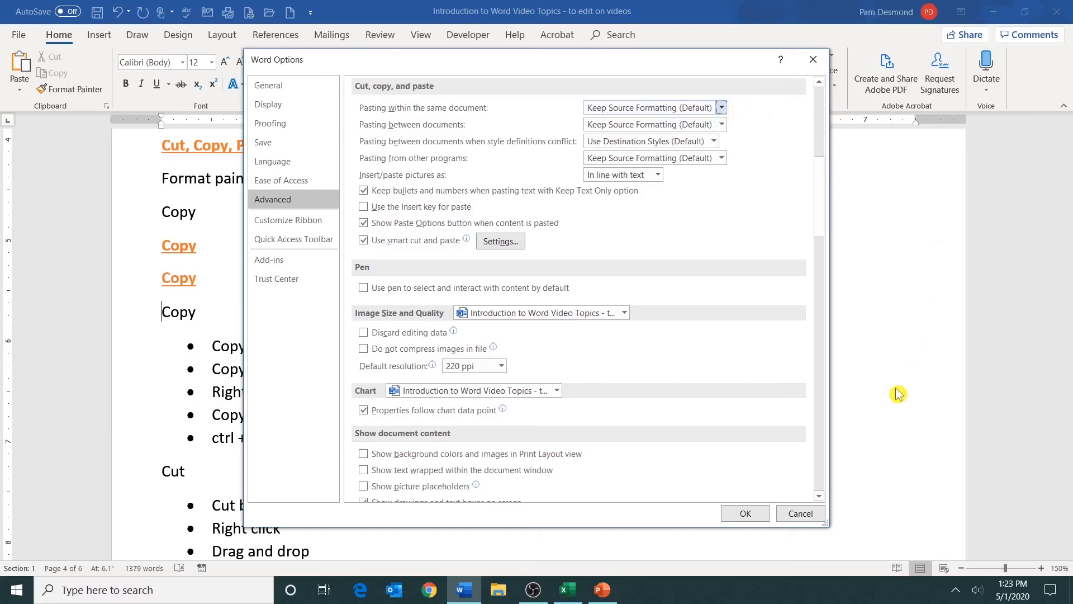
click(752, 511)
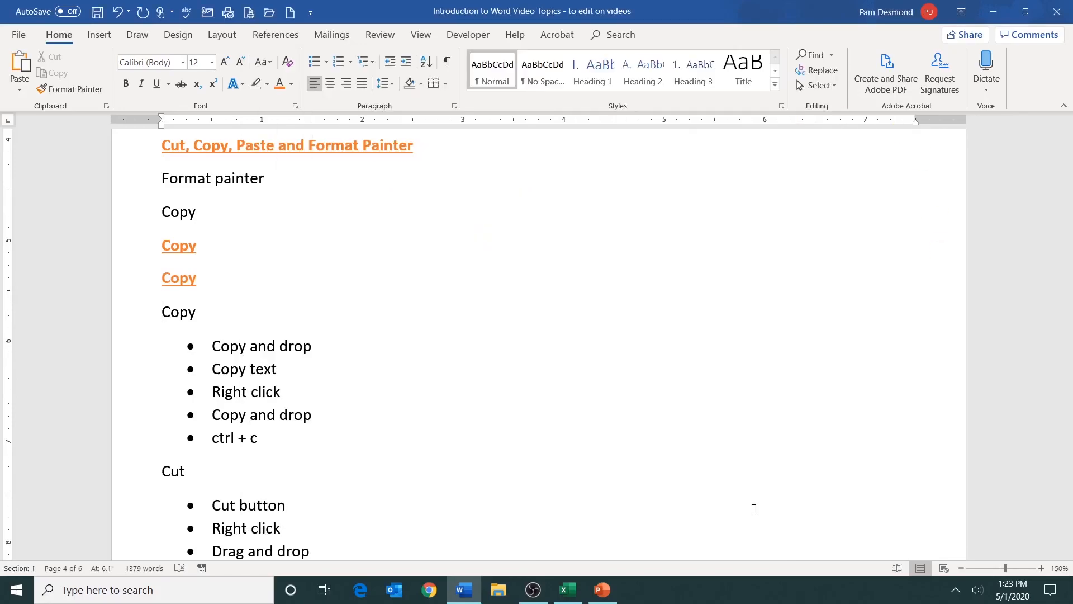